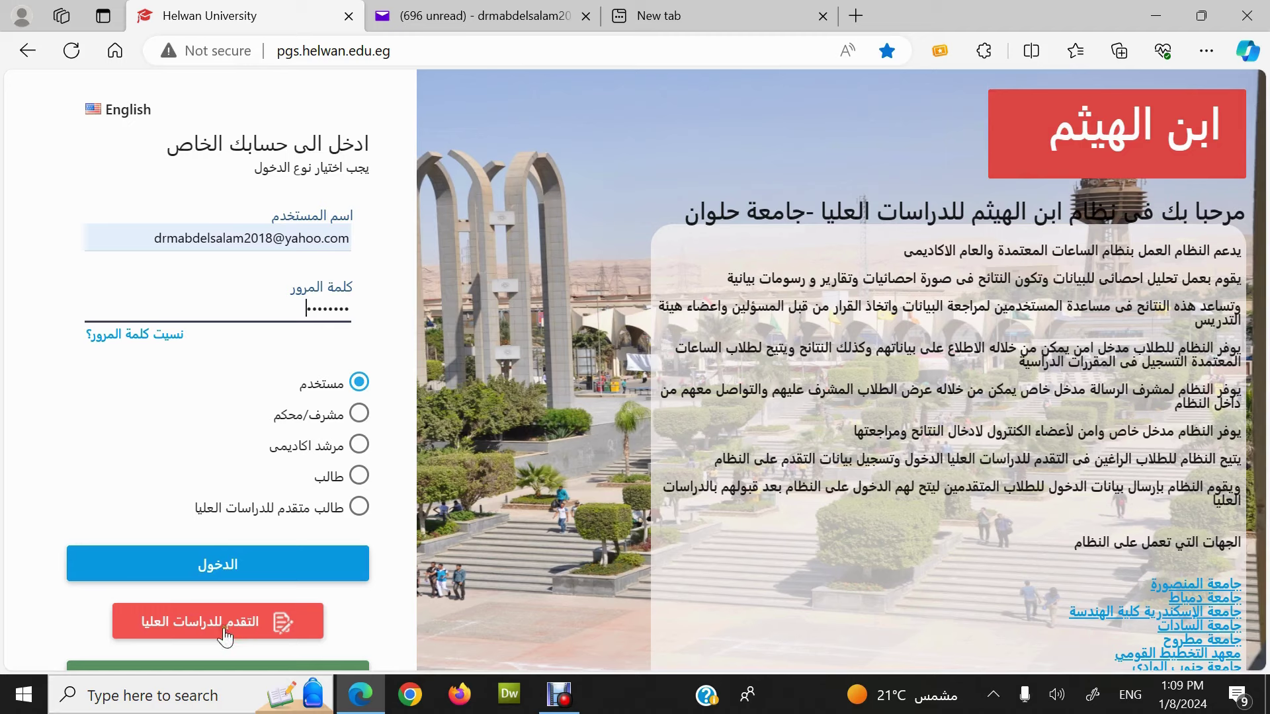
Try out the postgraduate applicant account form by filling in the e-mail and its confirmation, and return to the login page.
left_click(205, 638)
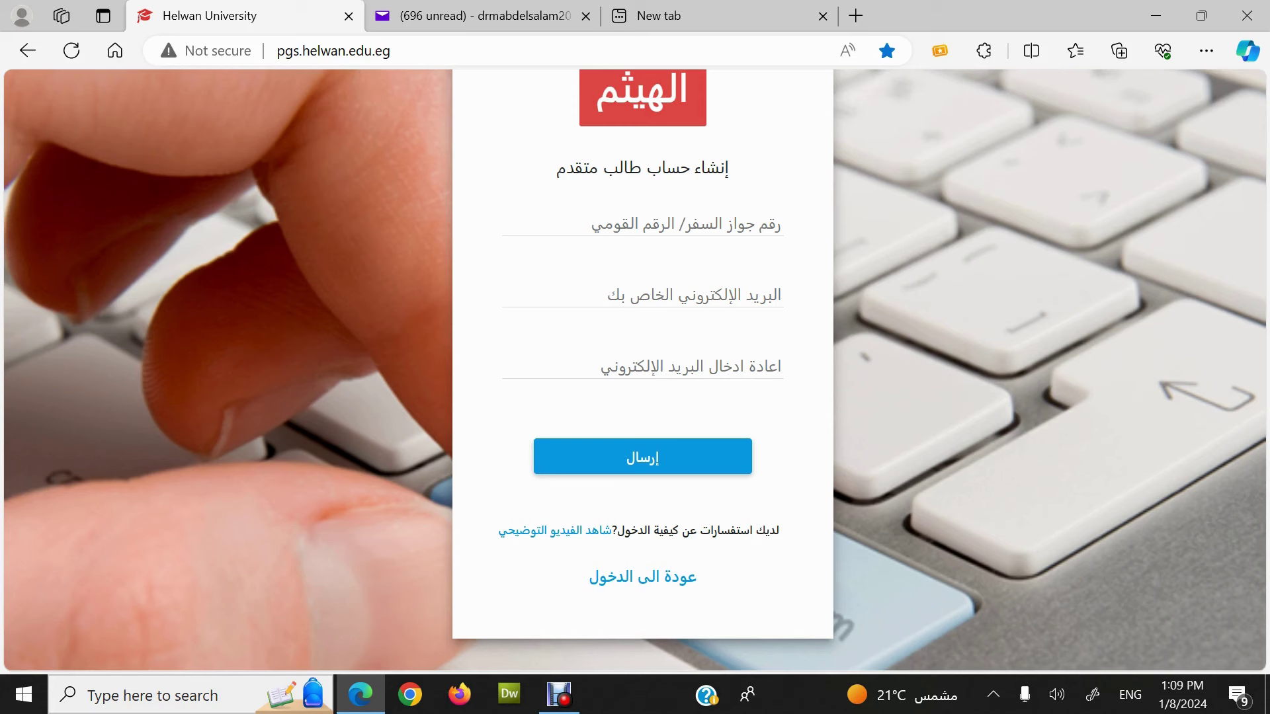
left_click(677, 291)
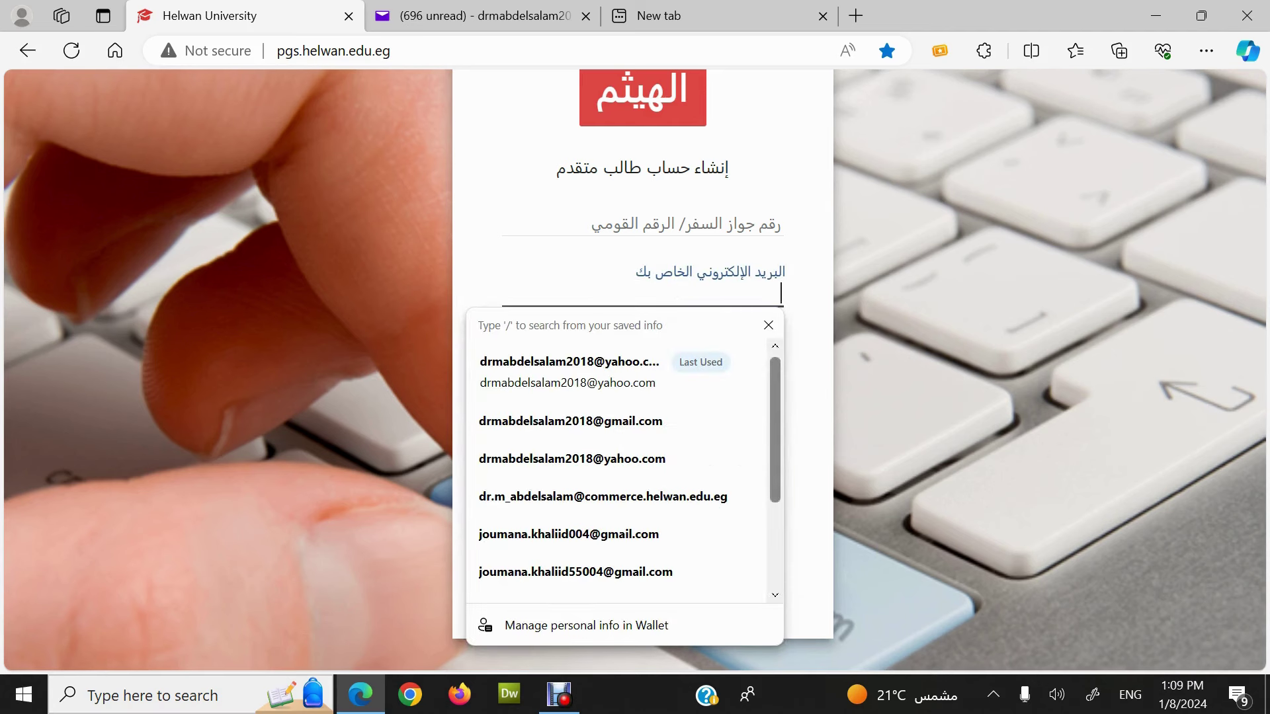
left_click(650, 460)
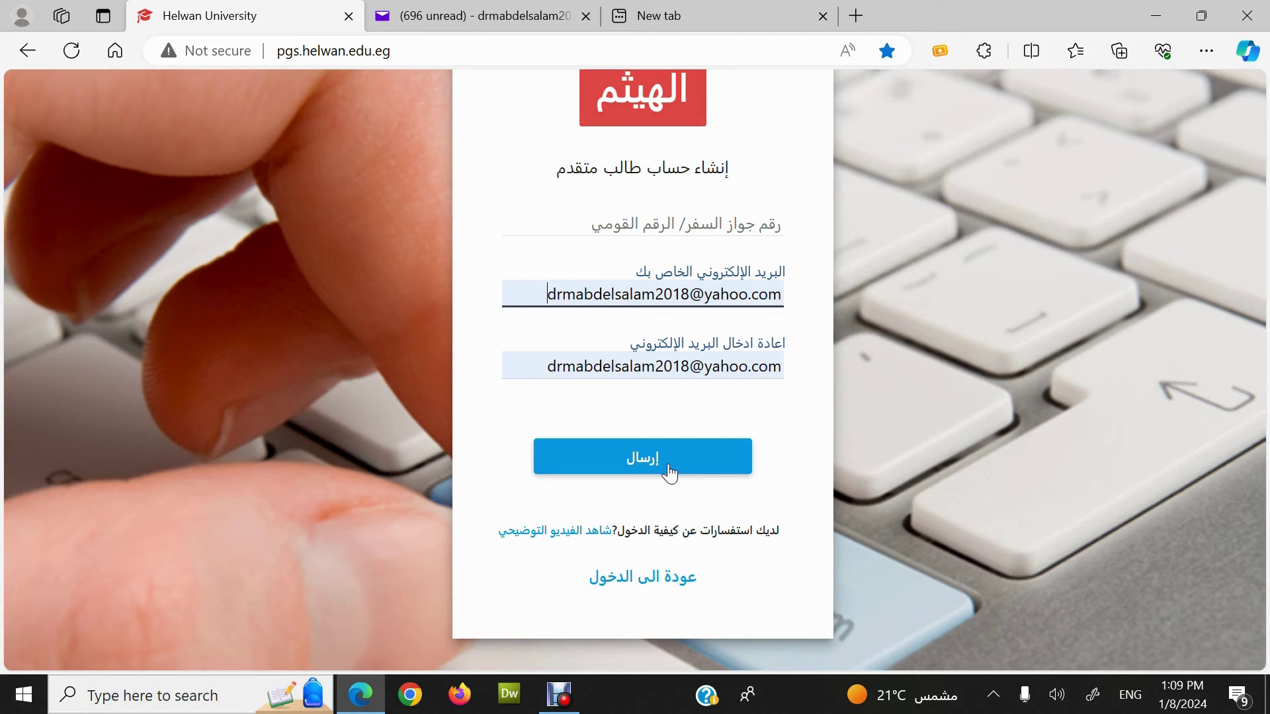
left_click(659, 578)
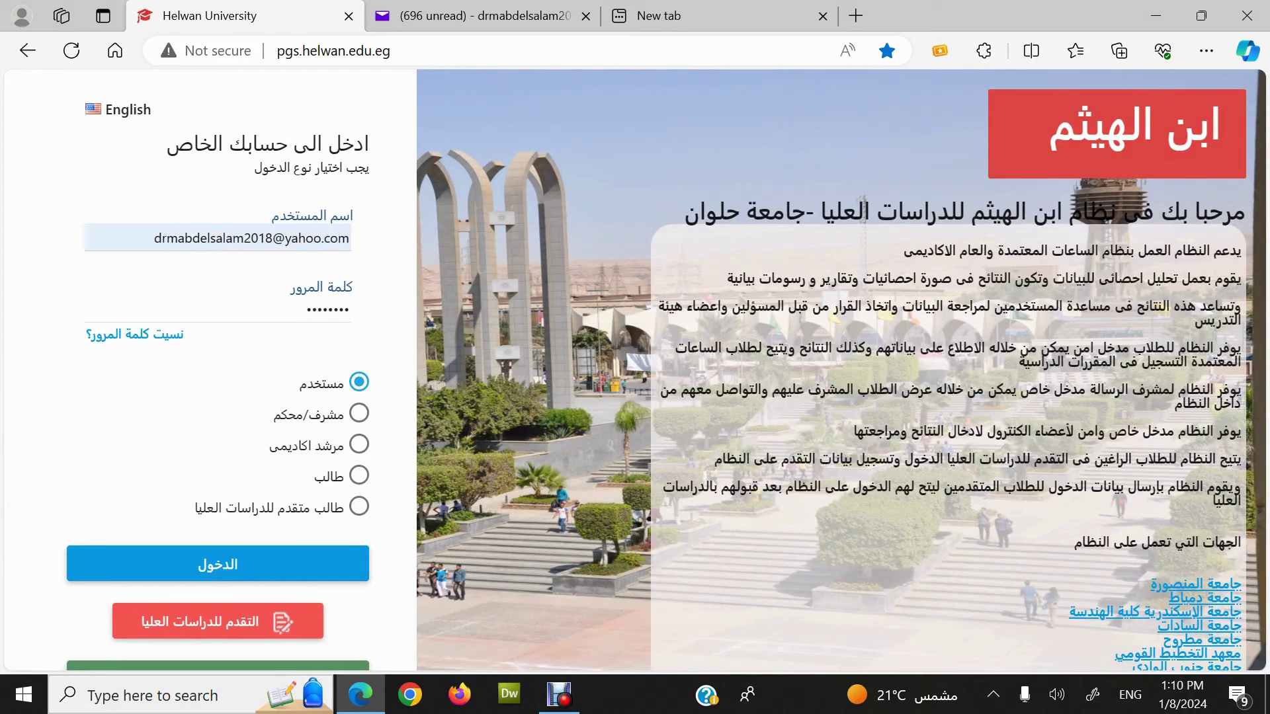
Log in as a postgraduate applicant (طالب متقدم للدراسات العليا) and open the personal data page (بيانات شخصية).
left_click(360, 508)
left_click(226, 574)
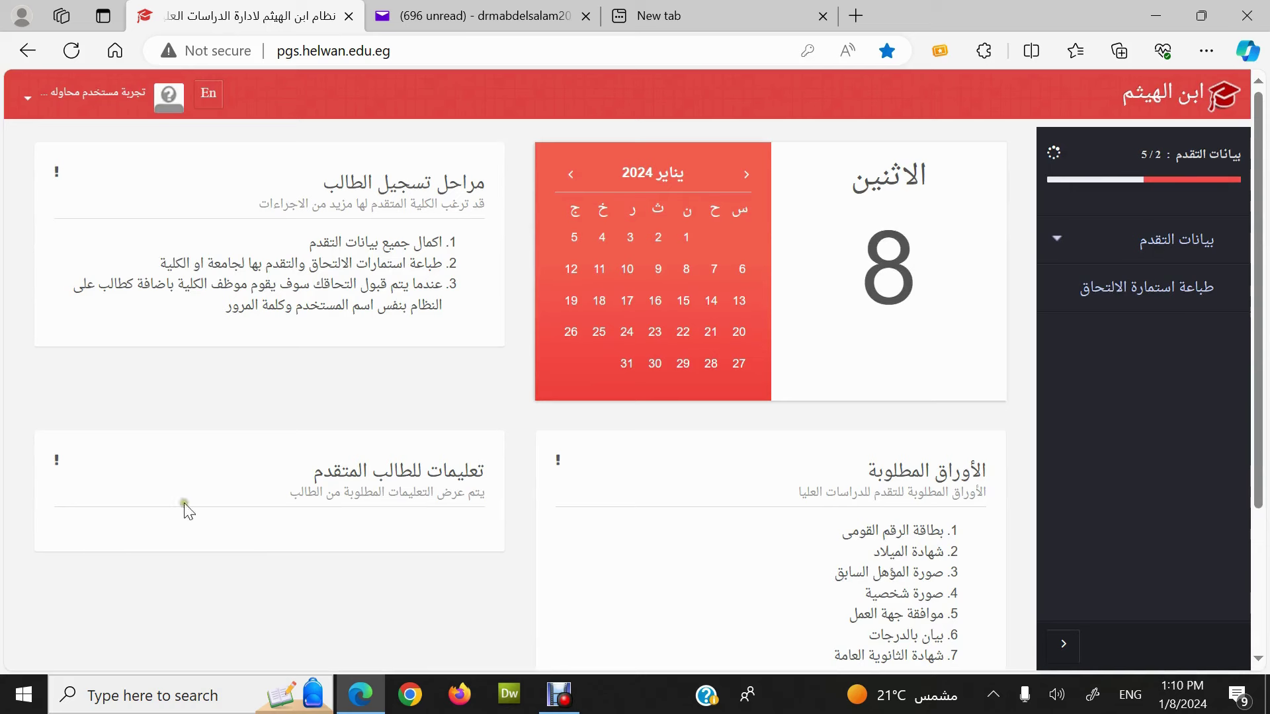
left_click(1059, 249)
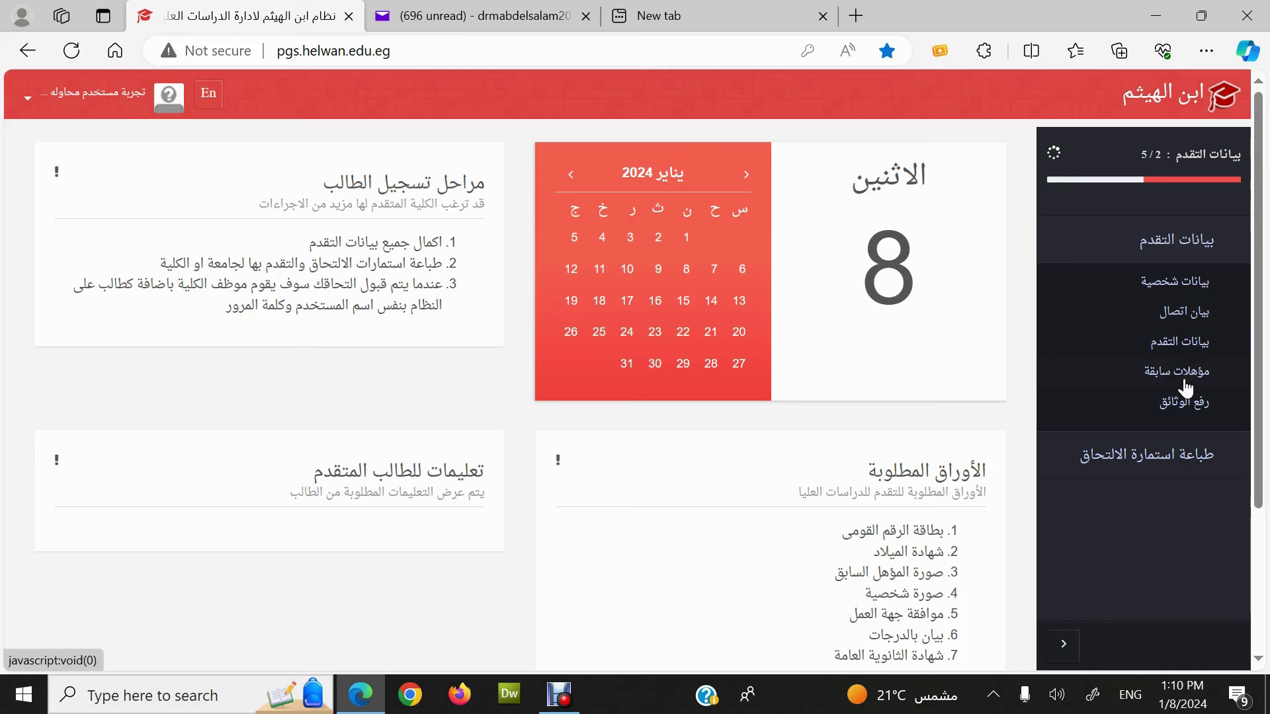
left_click(1177, 287)
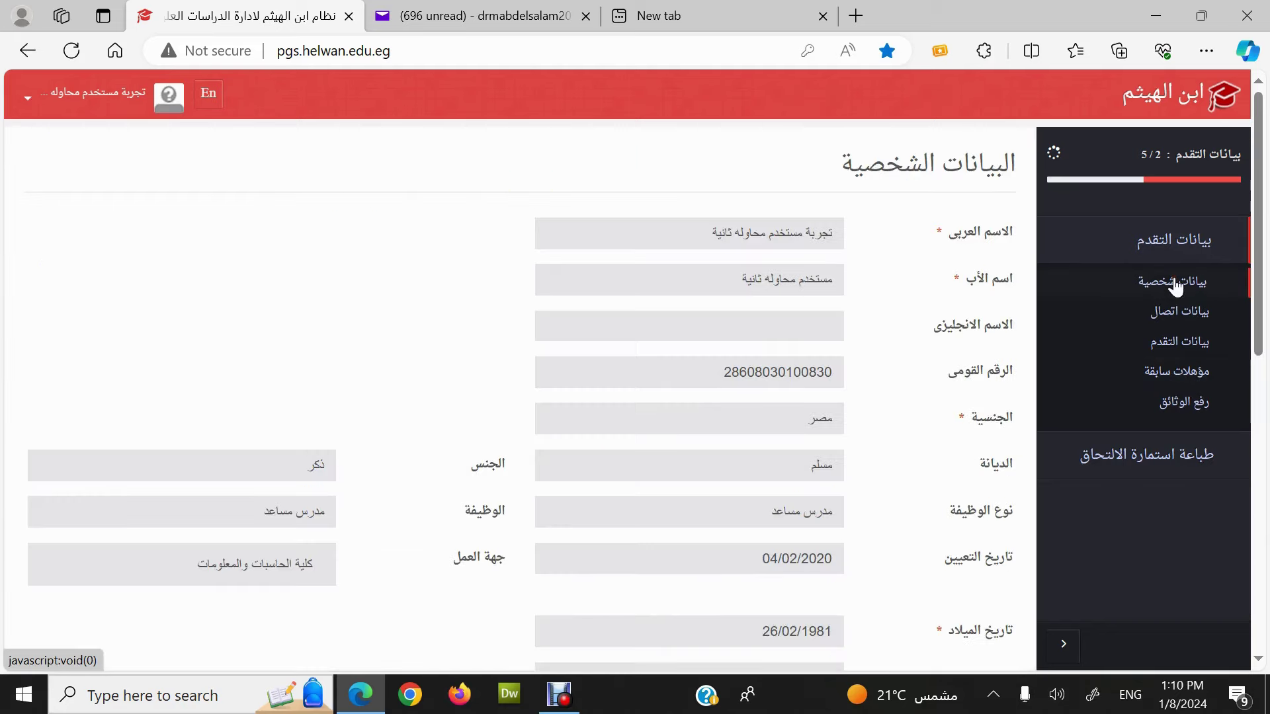
Switch the personal data form to editing and go to the English name field (الاسم الانجليزى).
scroll(883, 526, "down", 10)
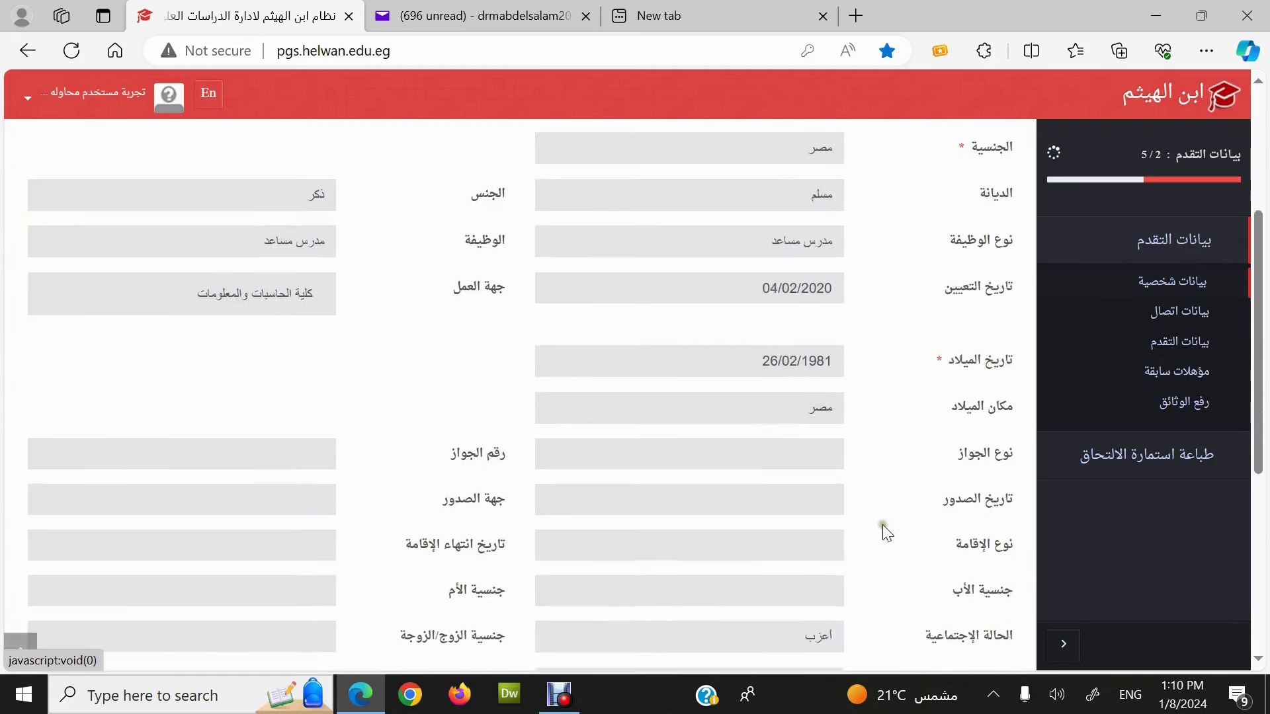
left_click(829, 615)
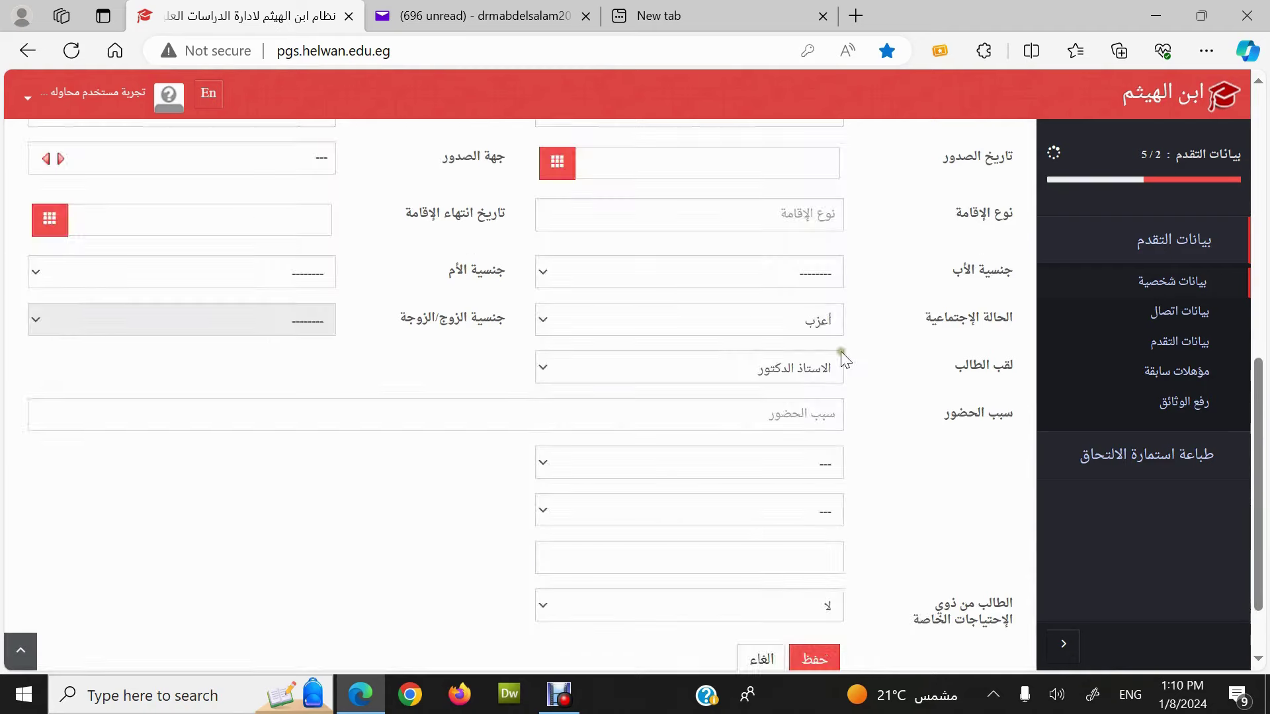
scroll(840, 354, "up", 3)
scroll(840, 351, "up", 5)
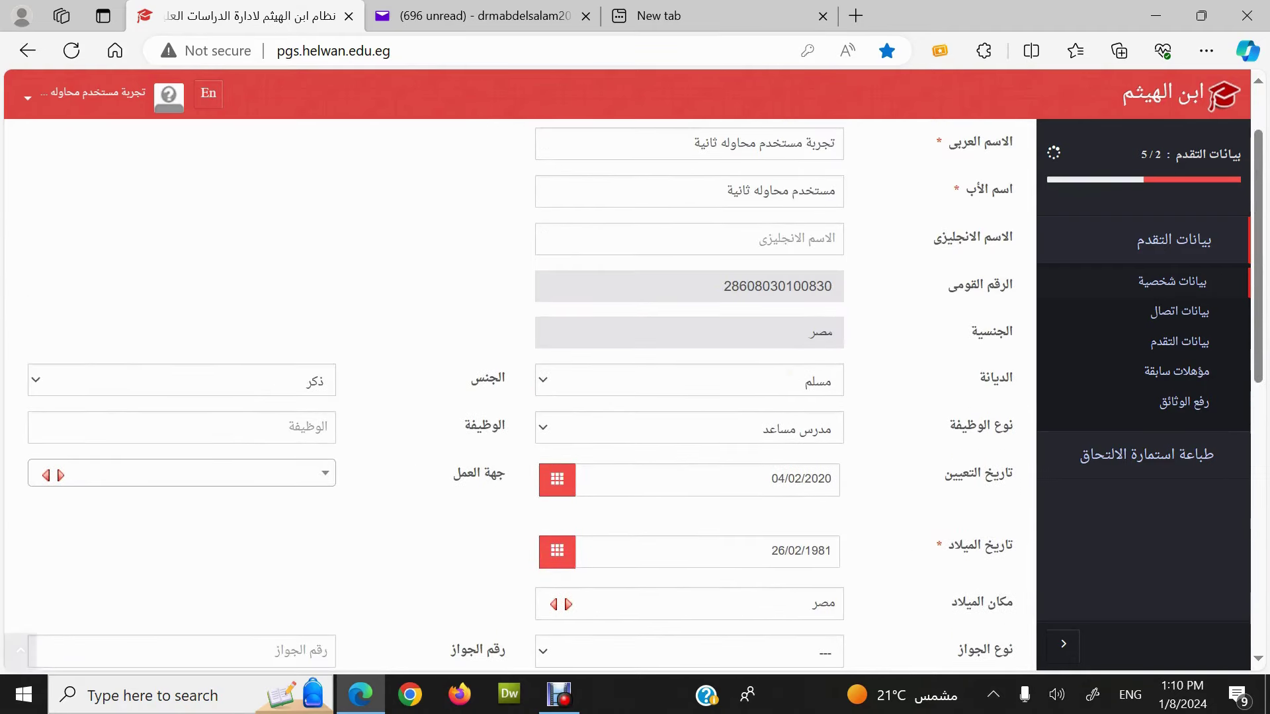
scroll(840, 351, "up", 2)
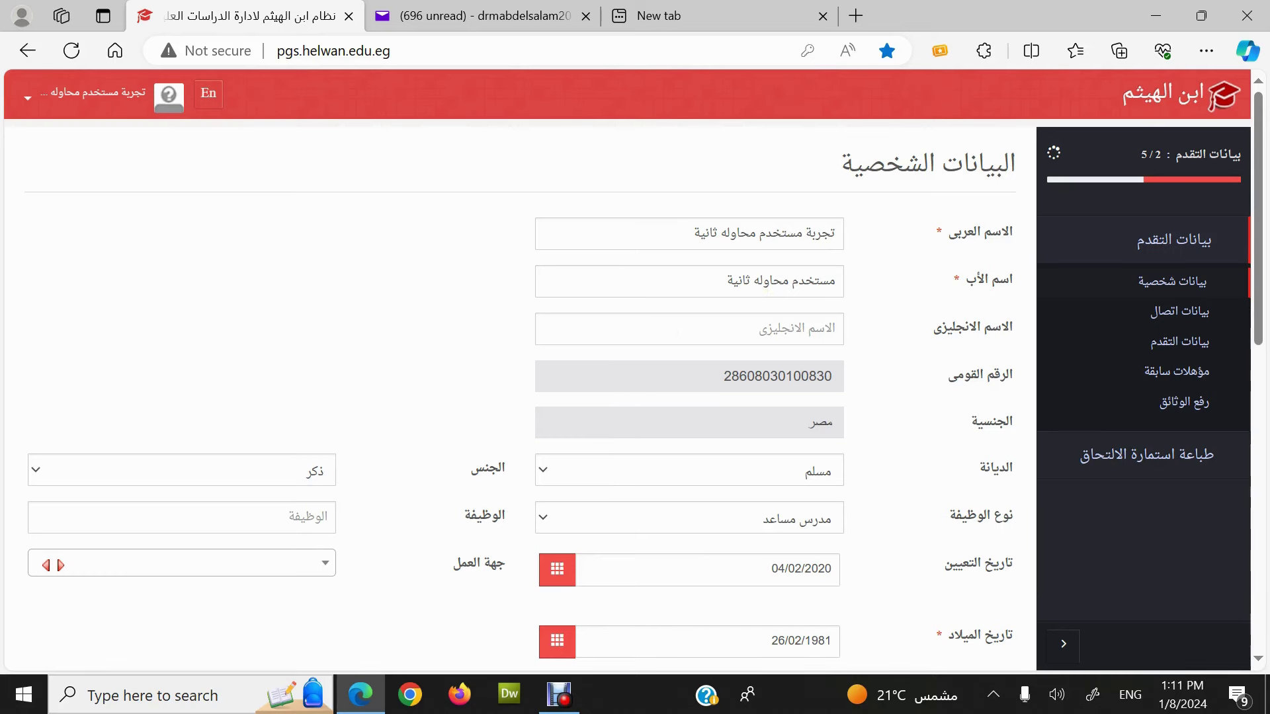
left_click(673, 333)
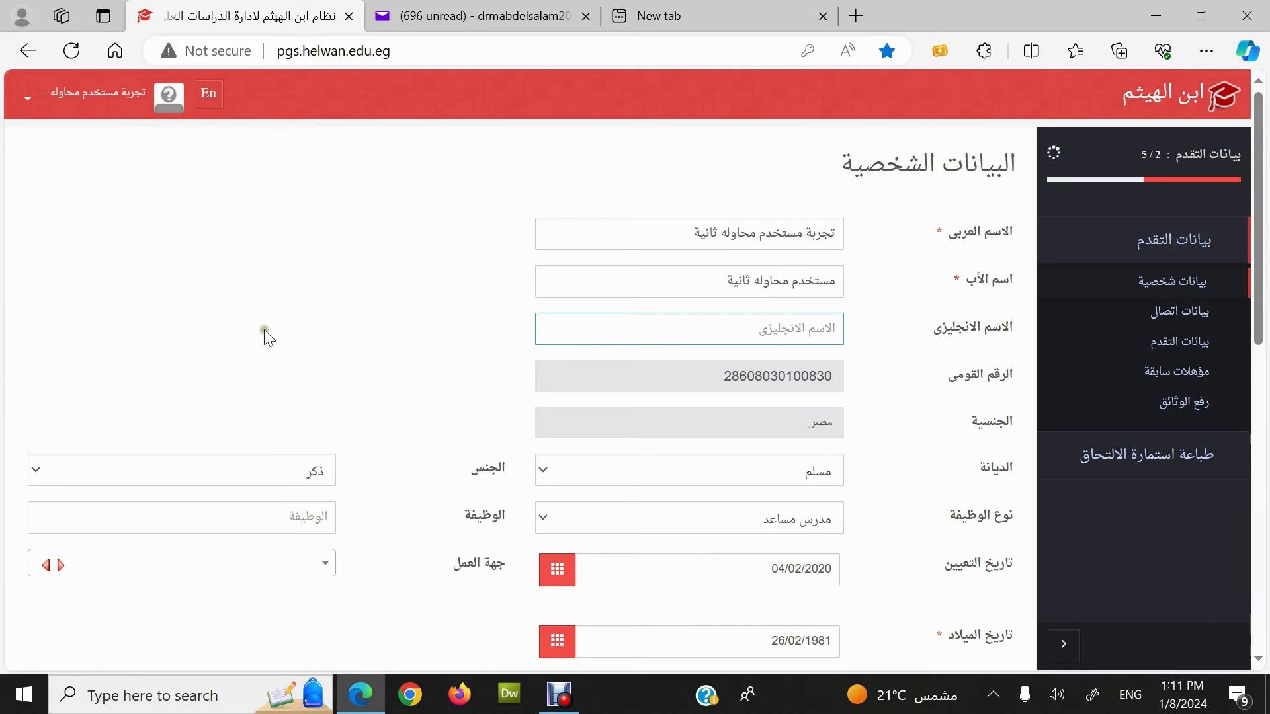
scroll(268, 335, "down", 1)
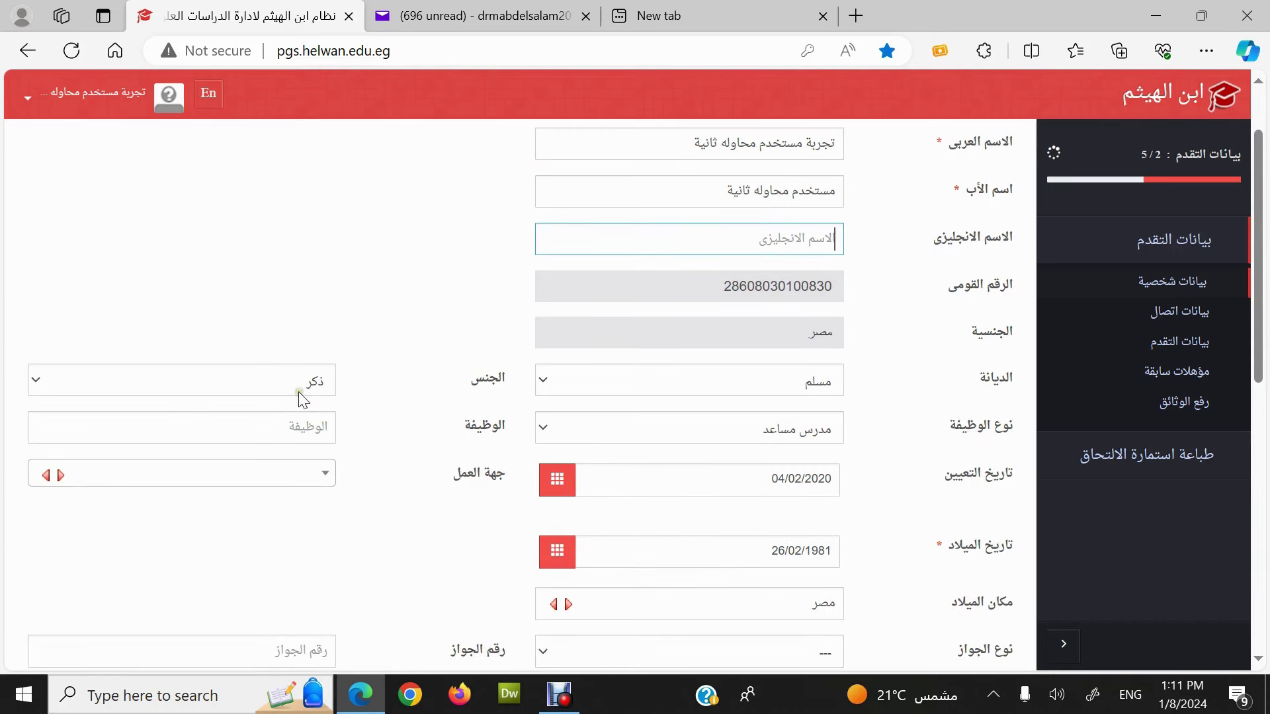
Try وظيفة من خارج الجامعة as the job type, and set the job type to مدرس.
left_click(708, 429)
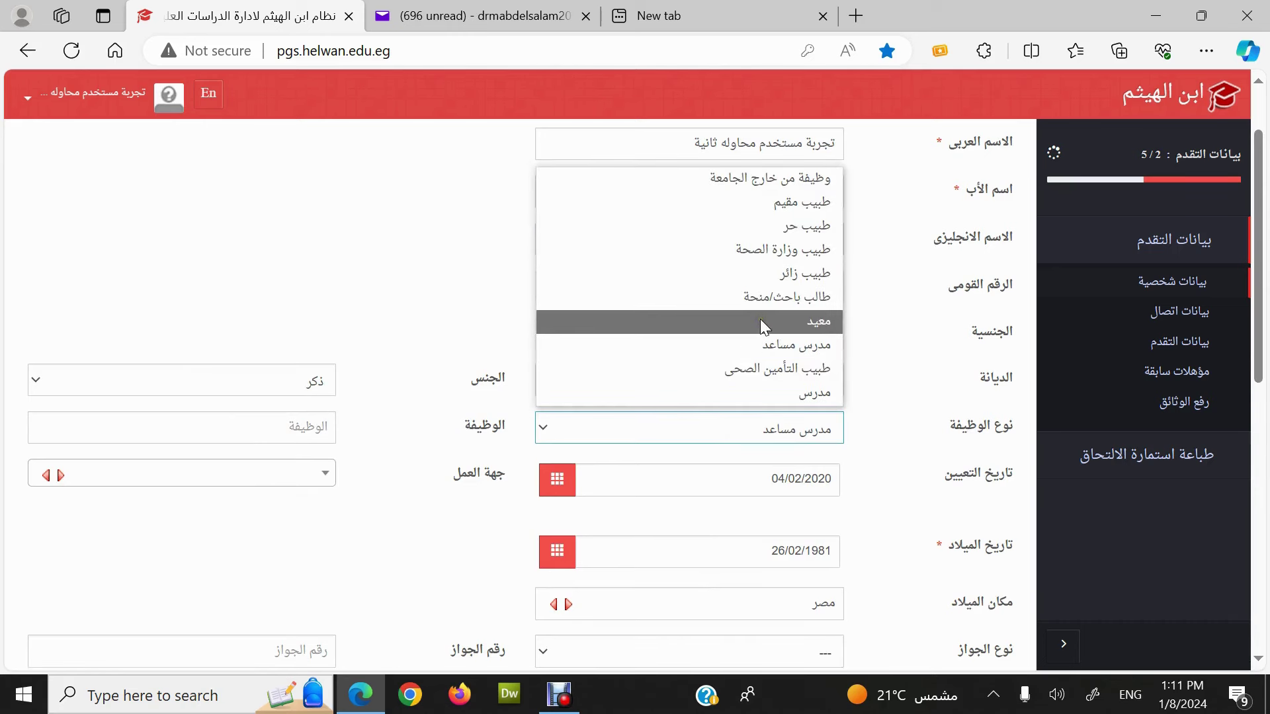
left_click(791, 182)
left_click(669, 424)
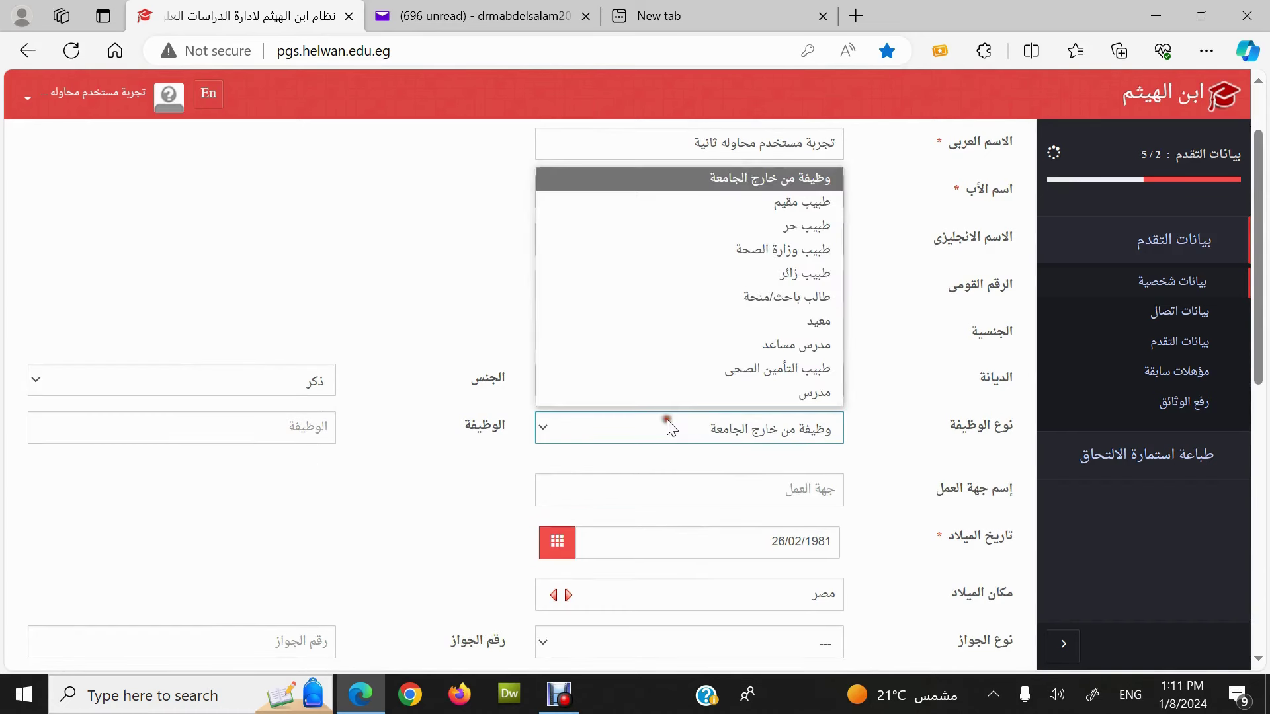
left_click(813, 395)
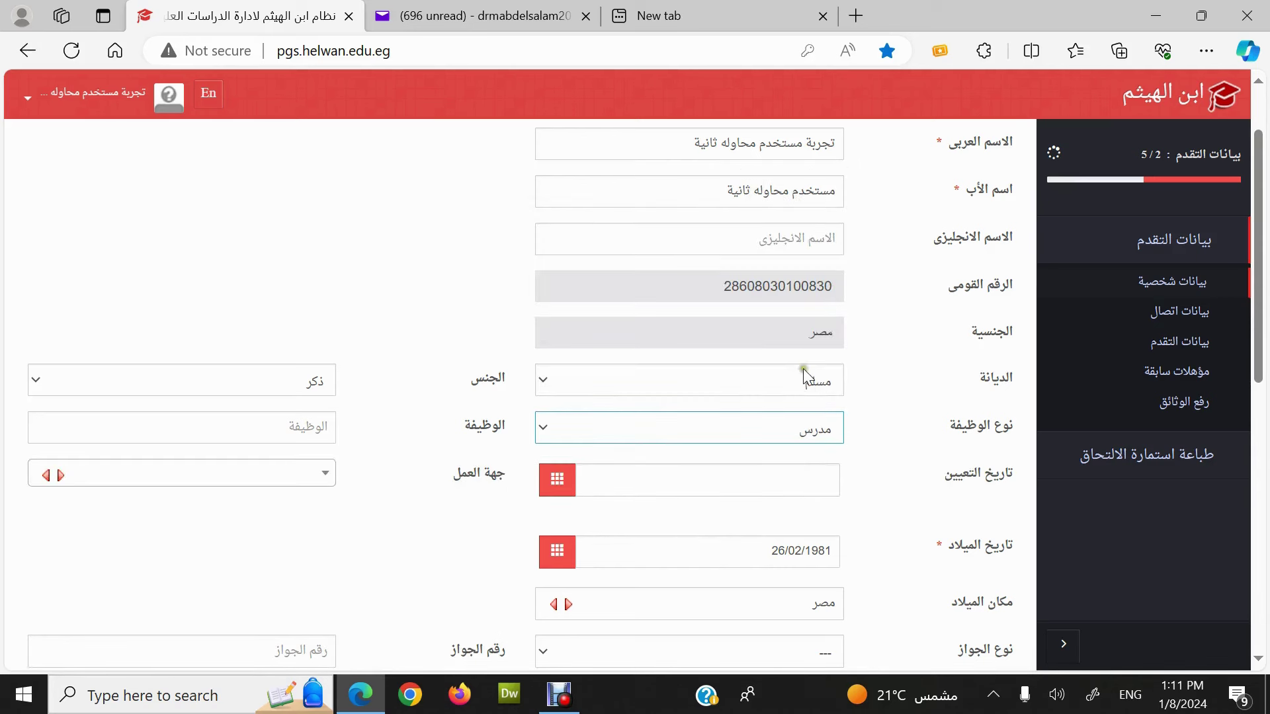
Narrow the place of birth (مكان الميلاد) from the country مصر to the governorate القاهره.
scroll(803, 368, "down", 2)
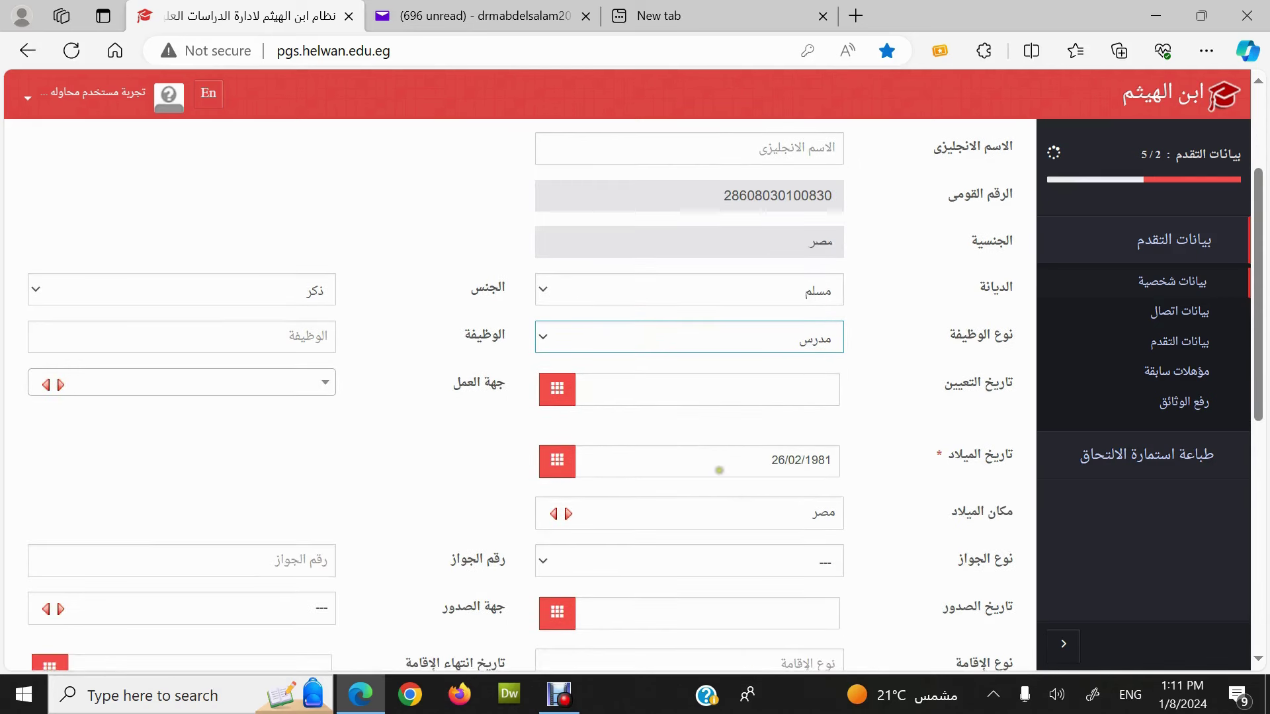
scroll(794, 491, "down", 1)
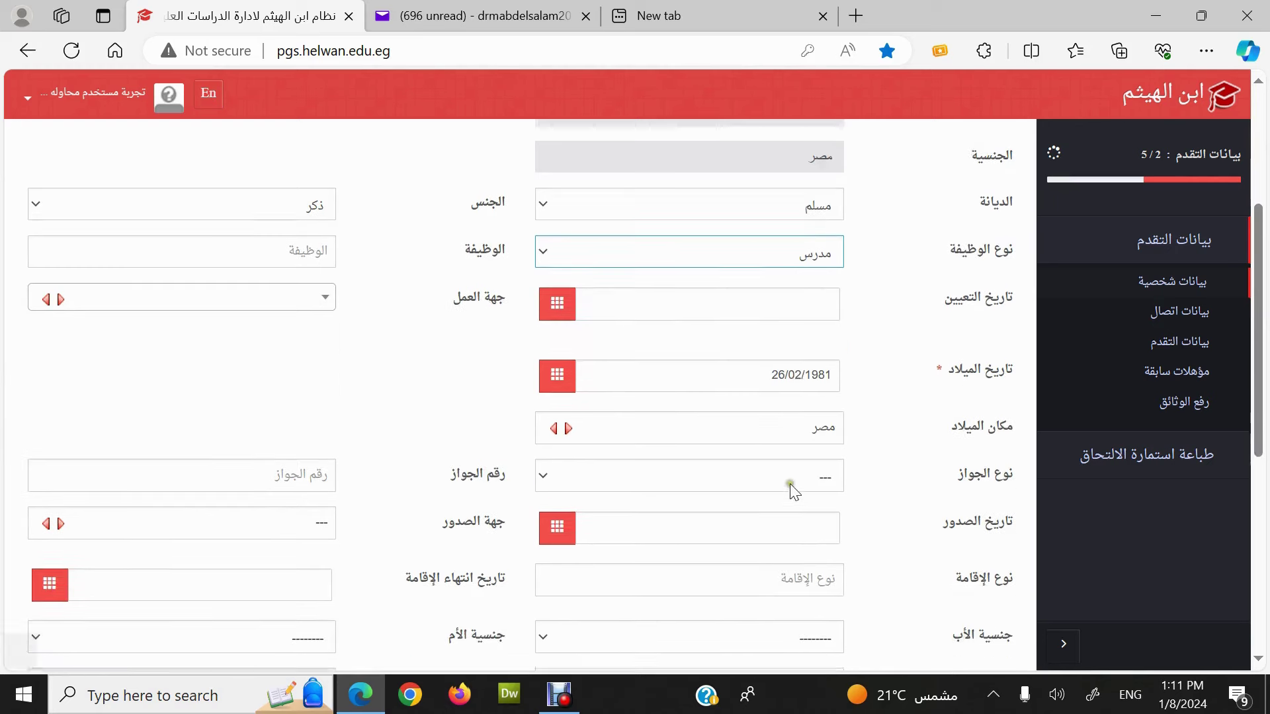
left_click(740, 428)
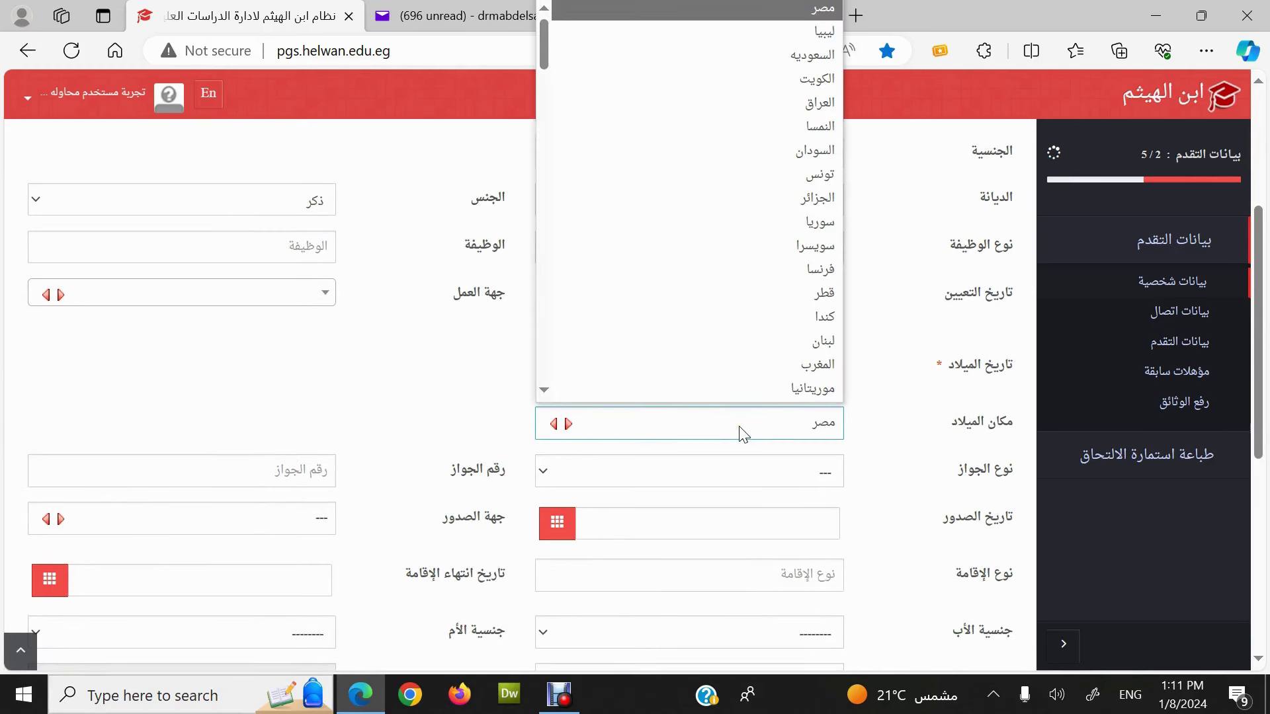
left_click(743, 434)
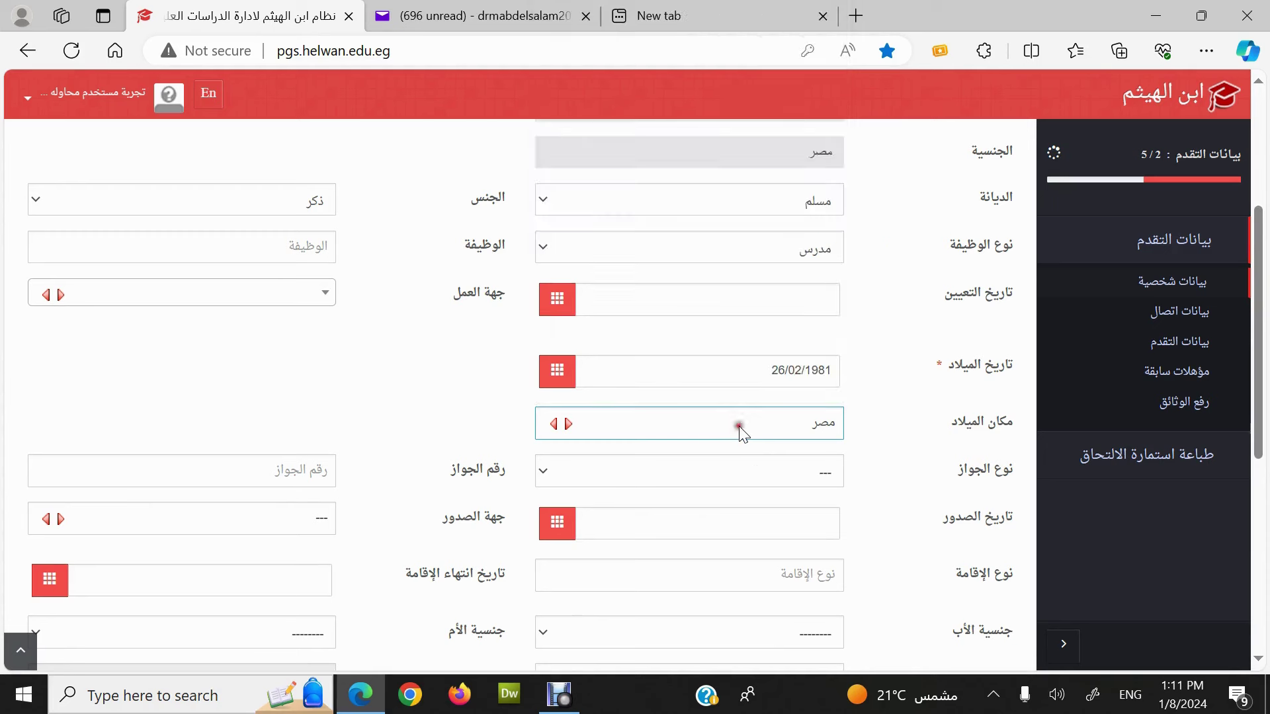
left_click(563, 426)
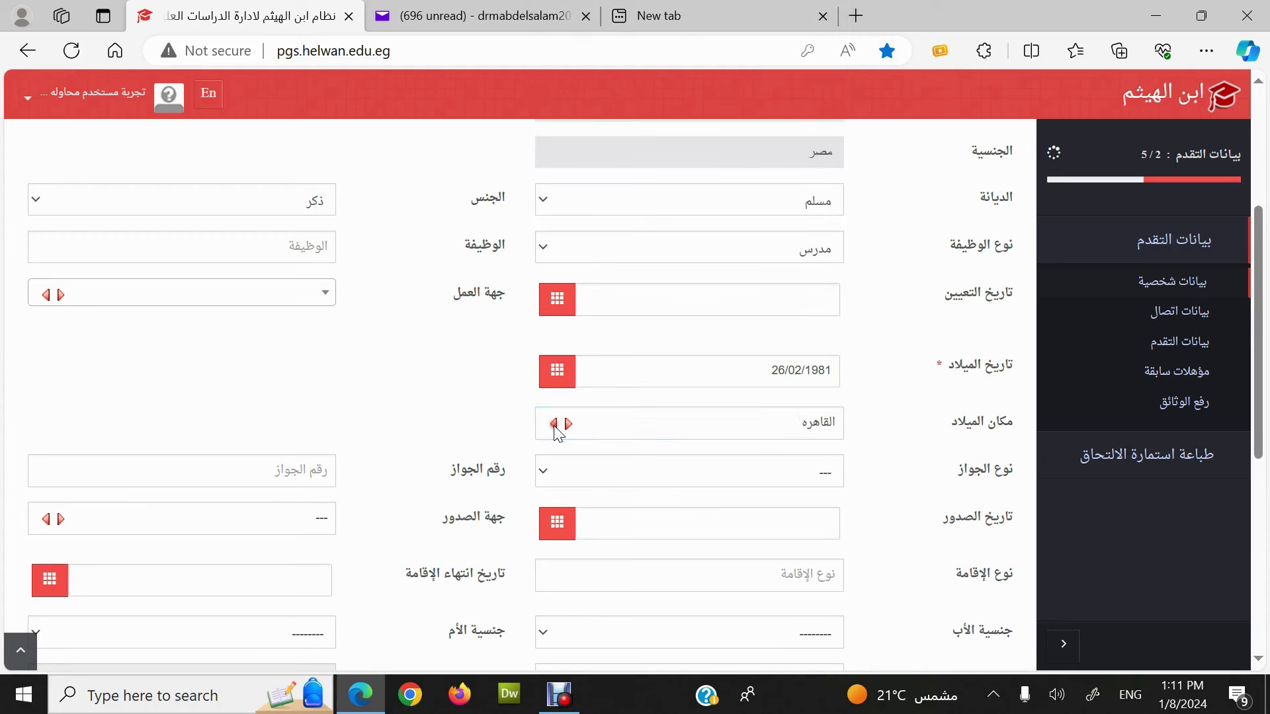
left_click(645, 431)
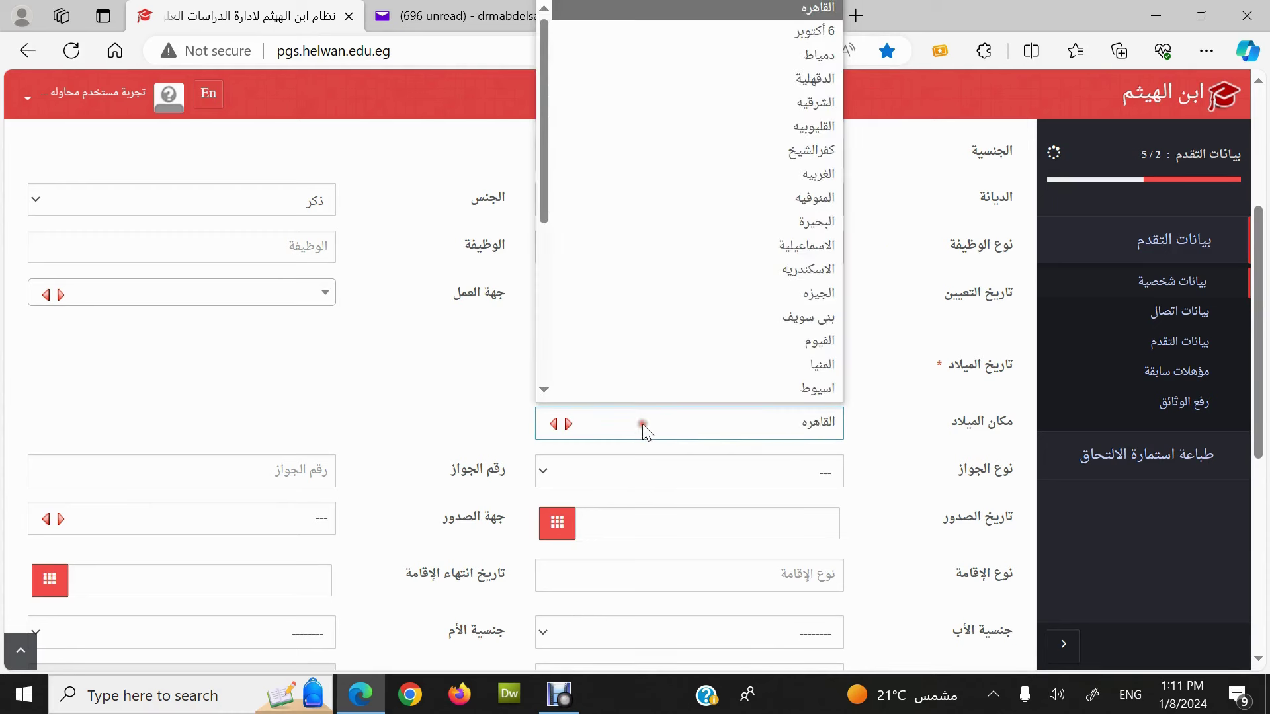
left_click(813, 9)
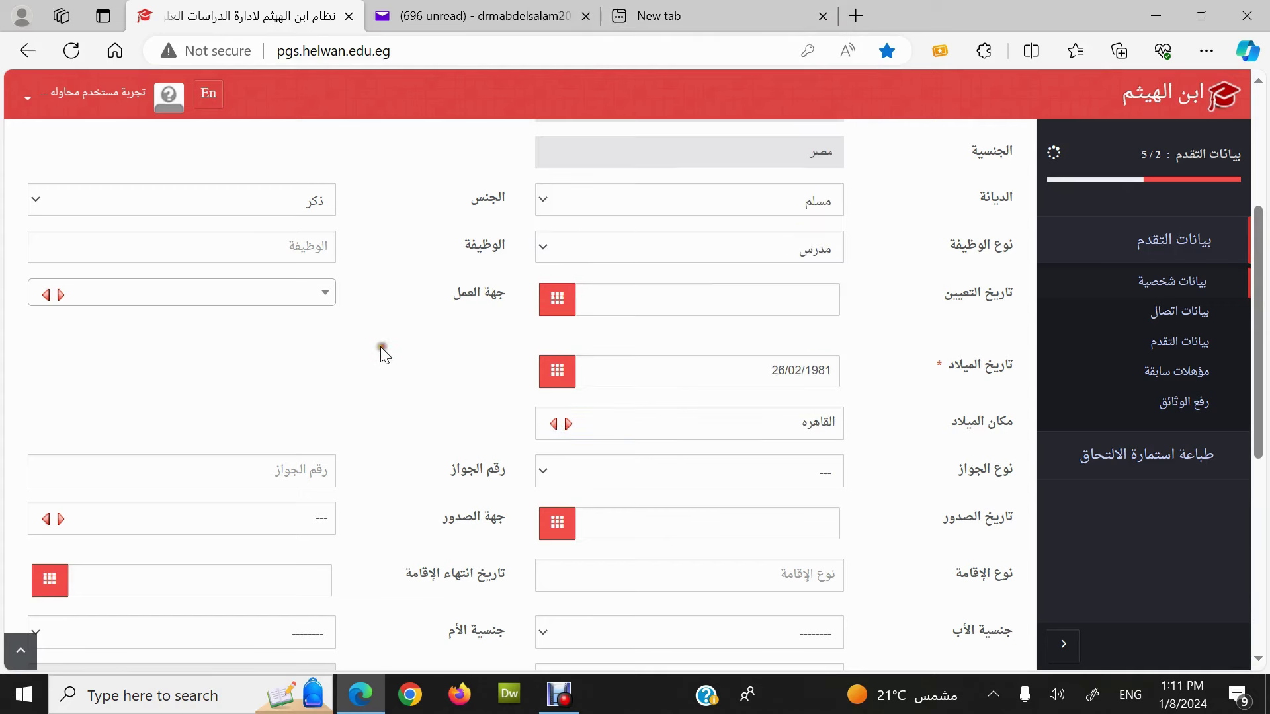
Review the remaining fields of the personal data form and save it.
scroll(380, 349, "down", 3)
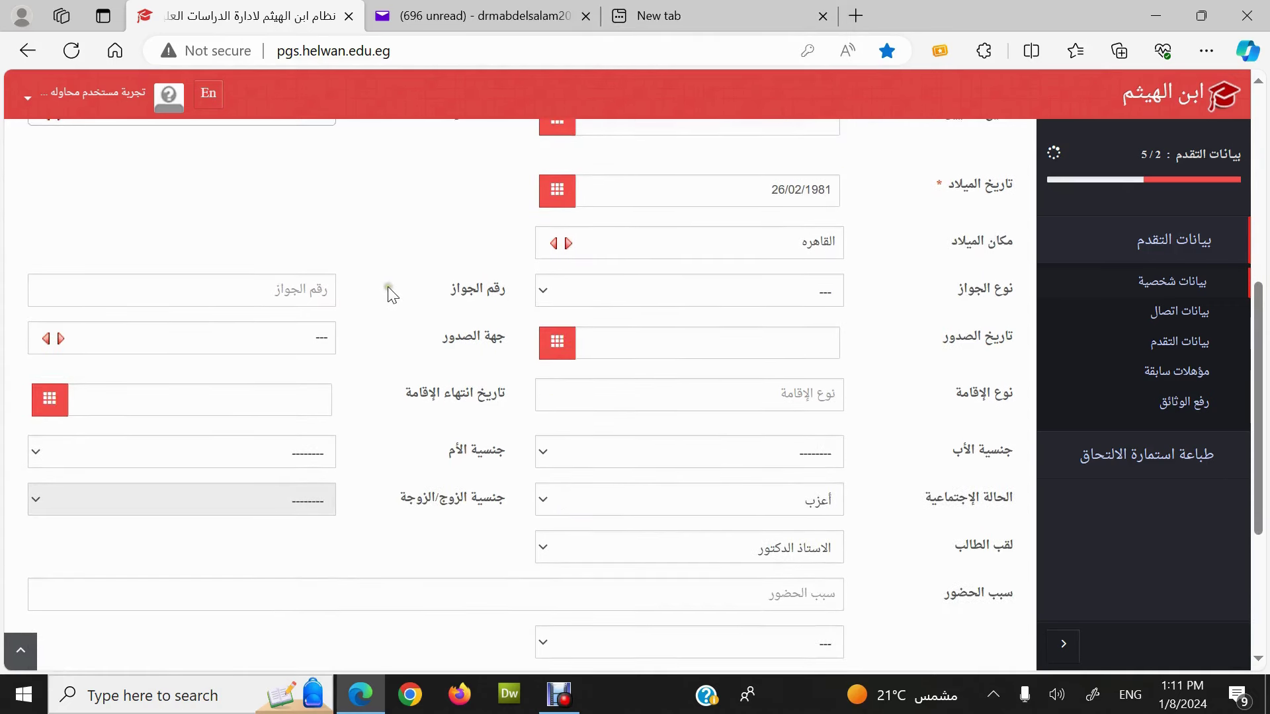
scroll(356, 333, "down", 2)
scroll(356, 334, "up", 4)
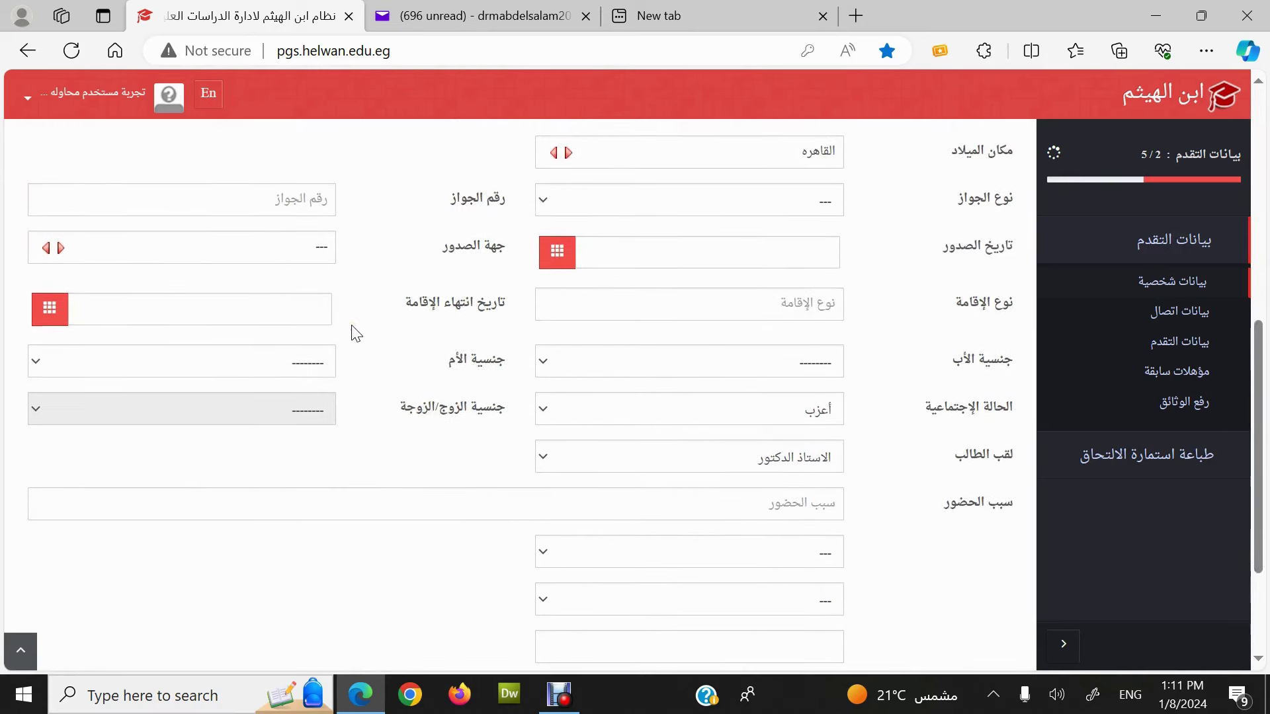
scroll(434, 361, "up", 1)
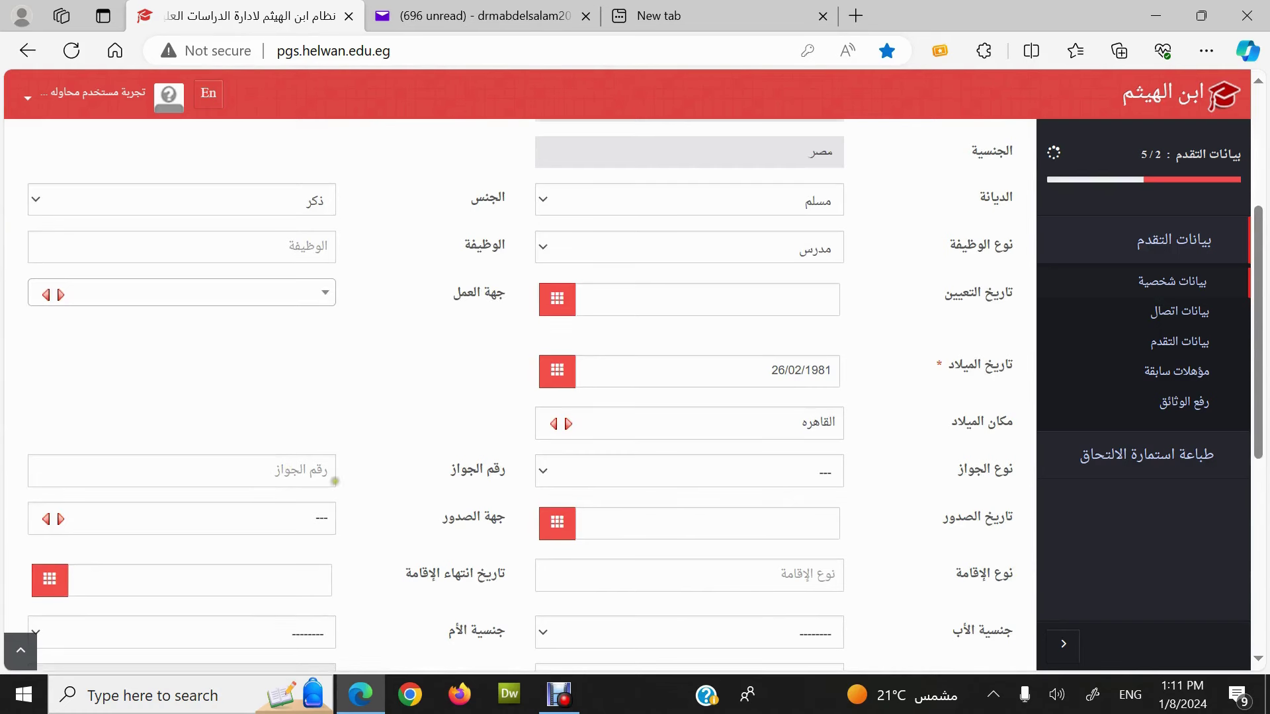
scroll(340, 476, "down", 7)
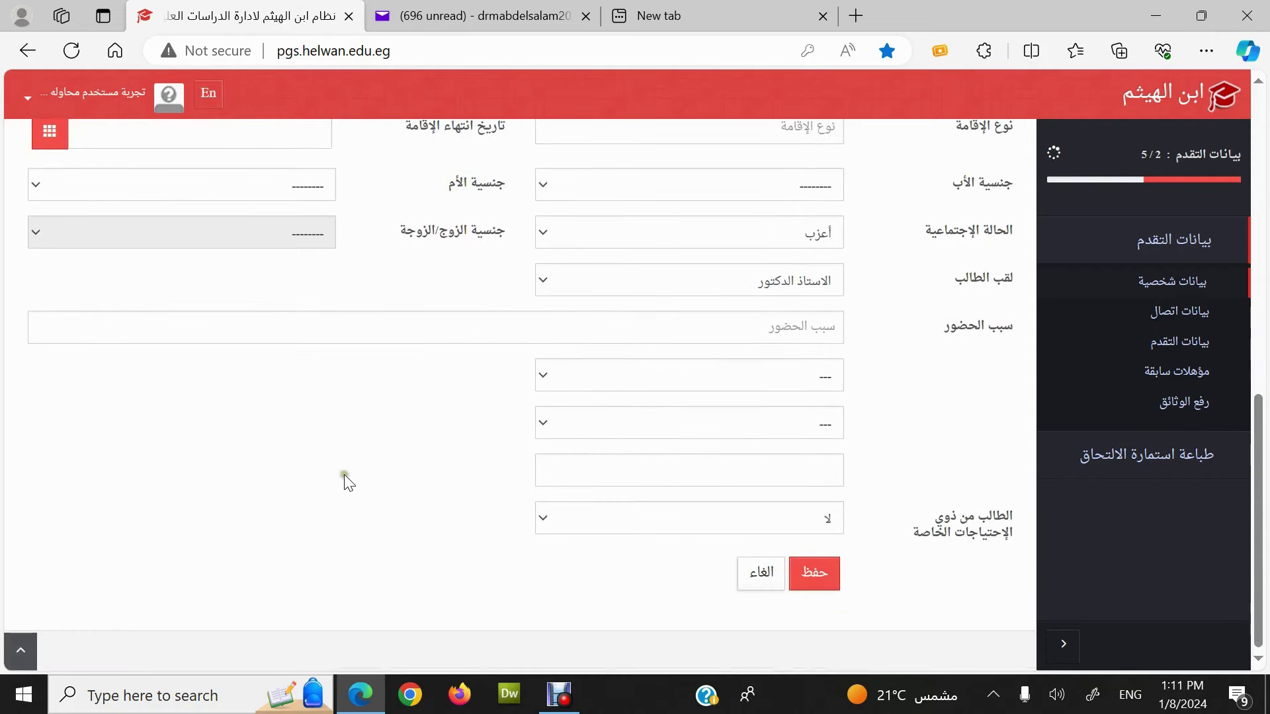
left_click(821, 579)
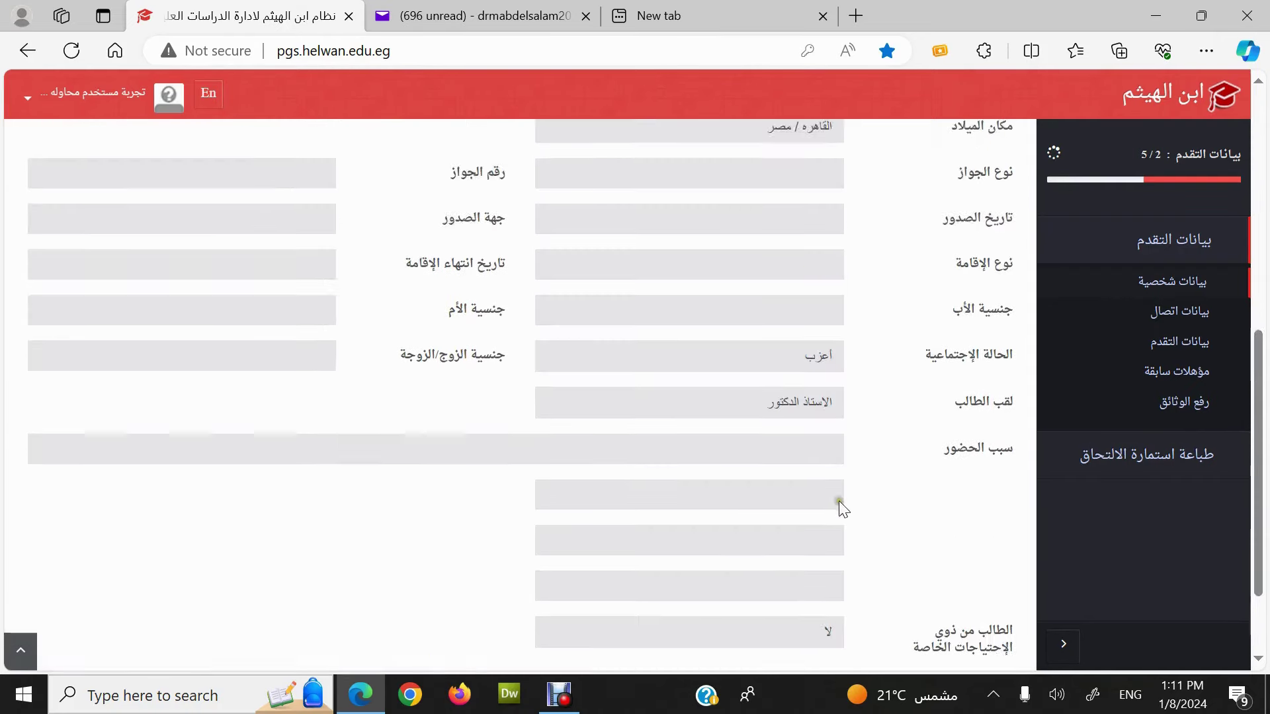
Open the contact data (بيانات اتصال) for editing and narrow the location (البلد) from مصر to القاهره.
left_click(1198, 323)
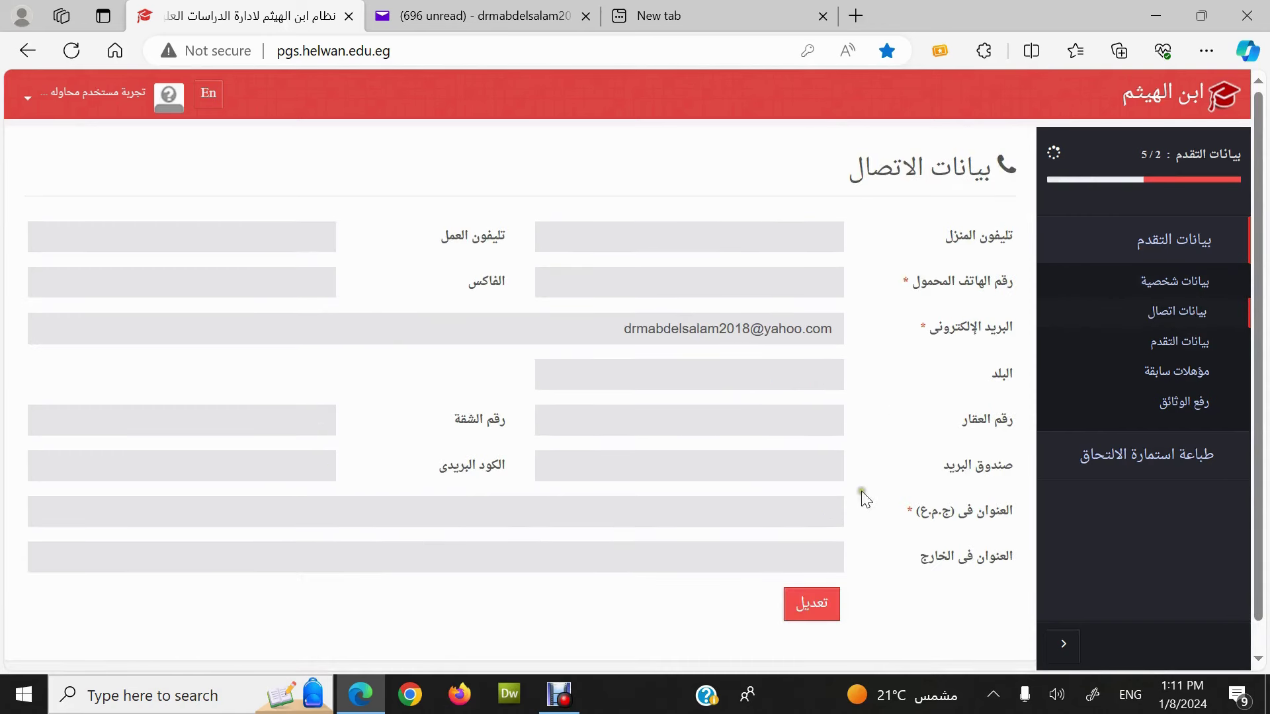
left_click(814, 604)
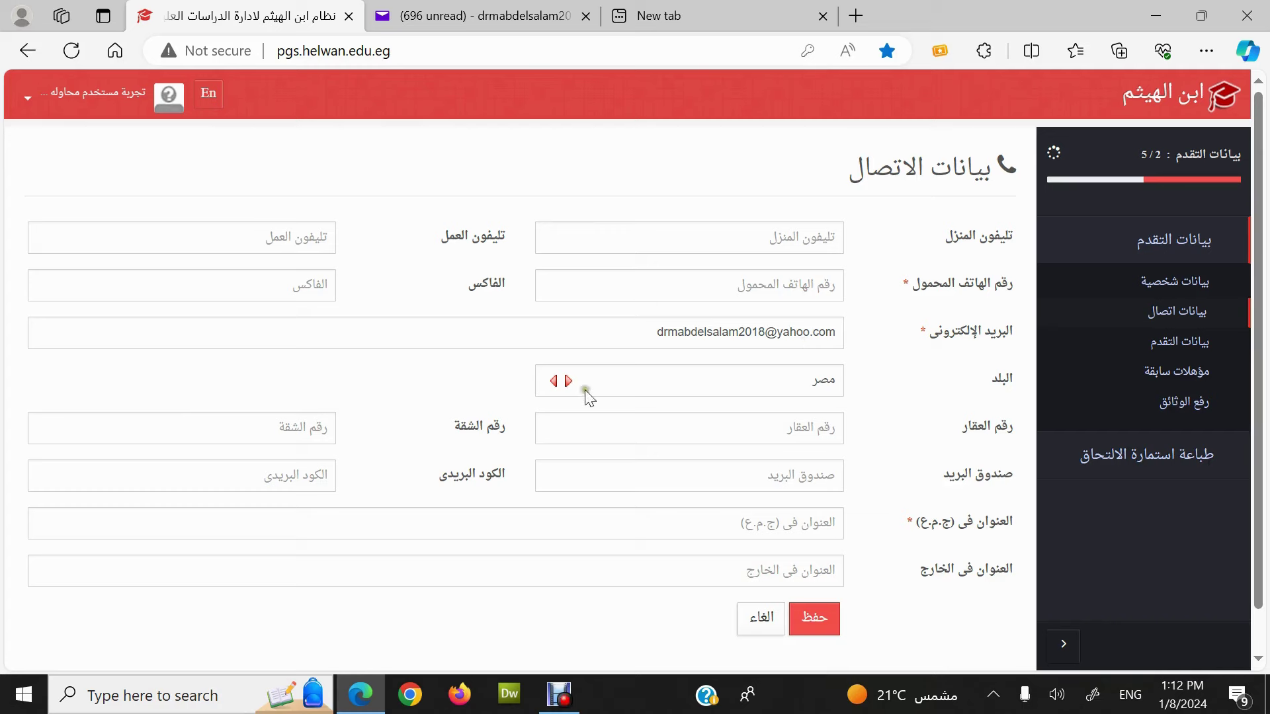
left_click(553, 381)
Enter placeholder text as the address in Egypt (العنوان فى ج.م.ع) and try to save the contact data.
left_click(819, 528)
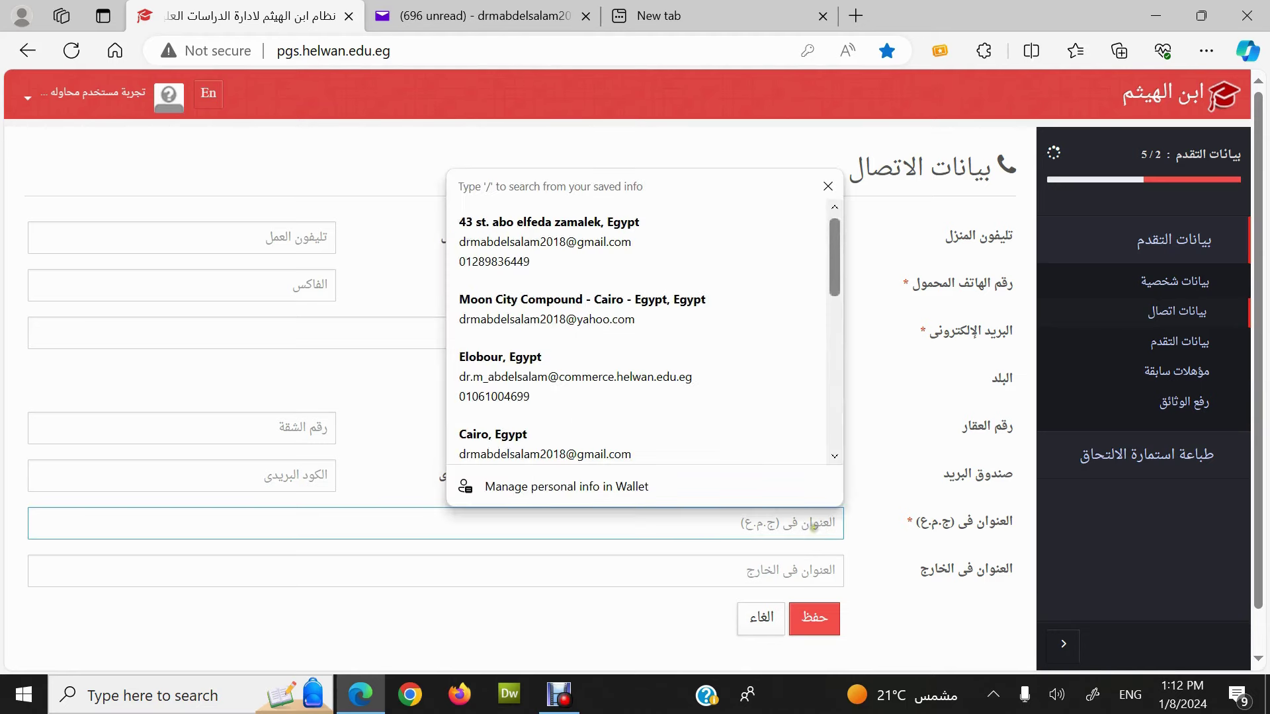
type("ytyy")
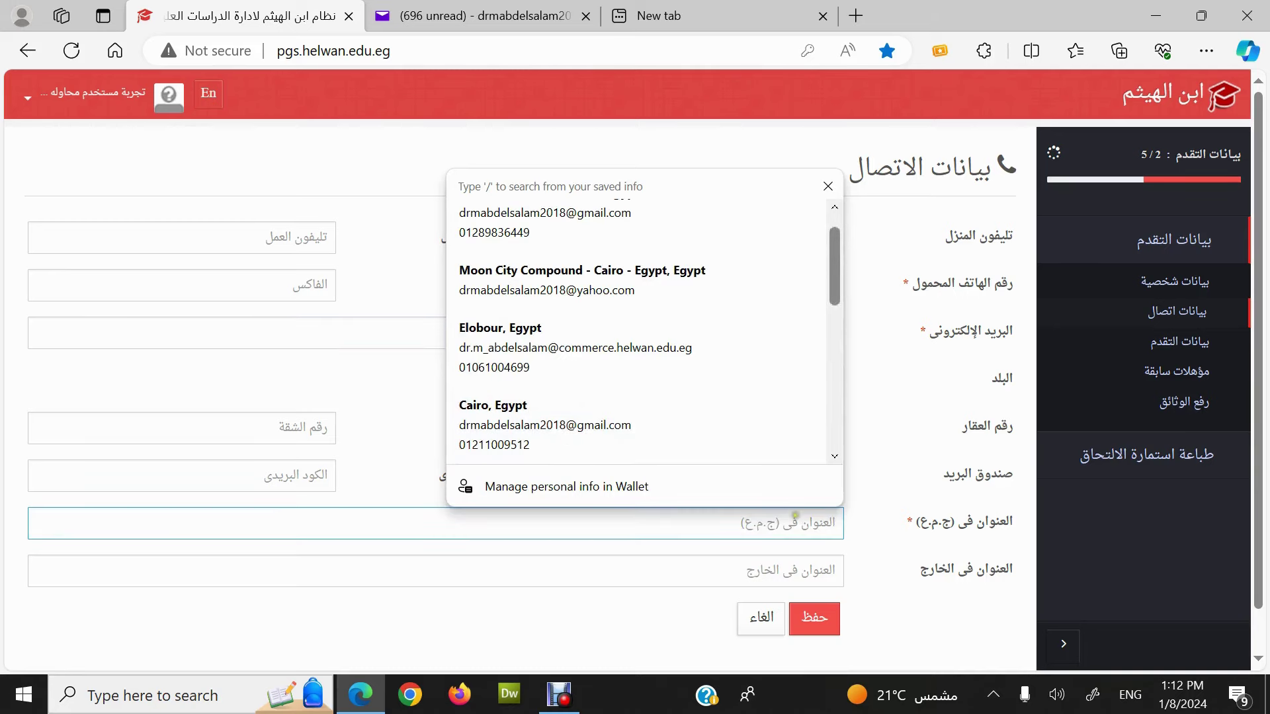
left_click(797, 624)
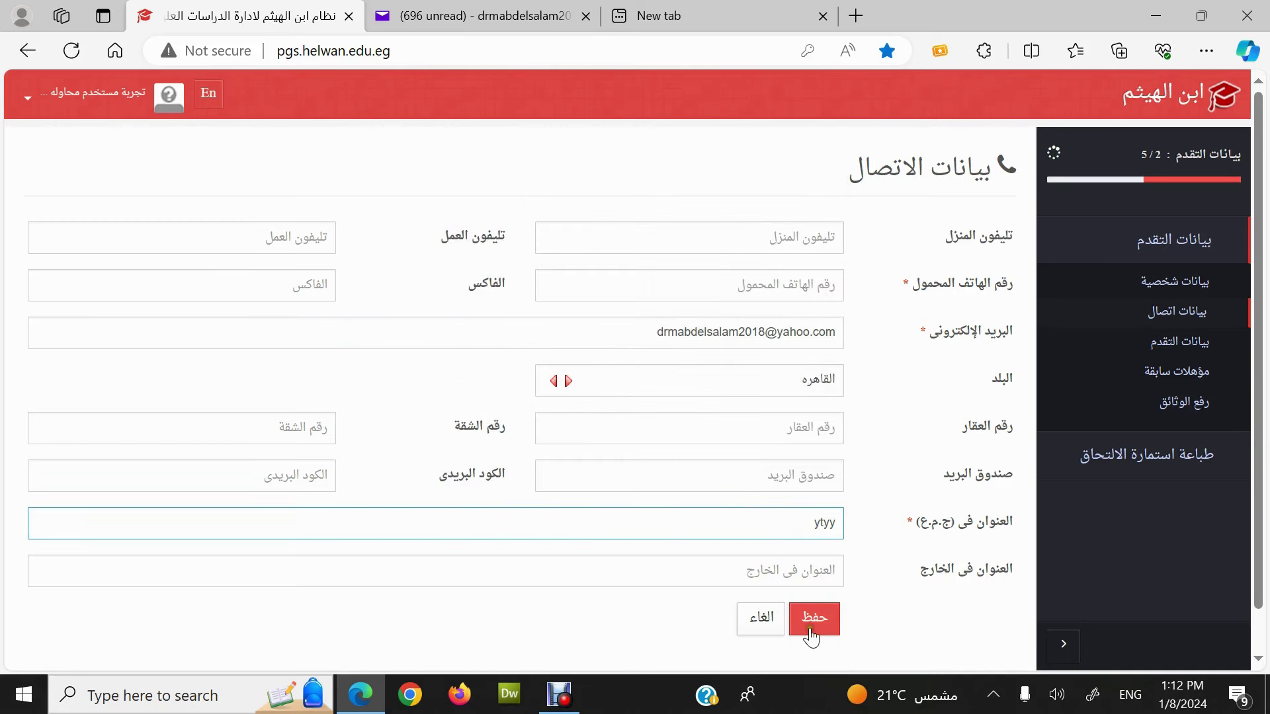
Fill in the required mobile number and the e-mail in the contact data from the first saved contact entry.
left_click(799, 289)
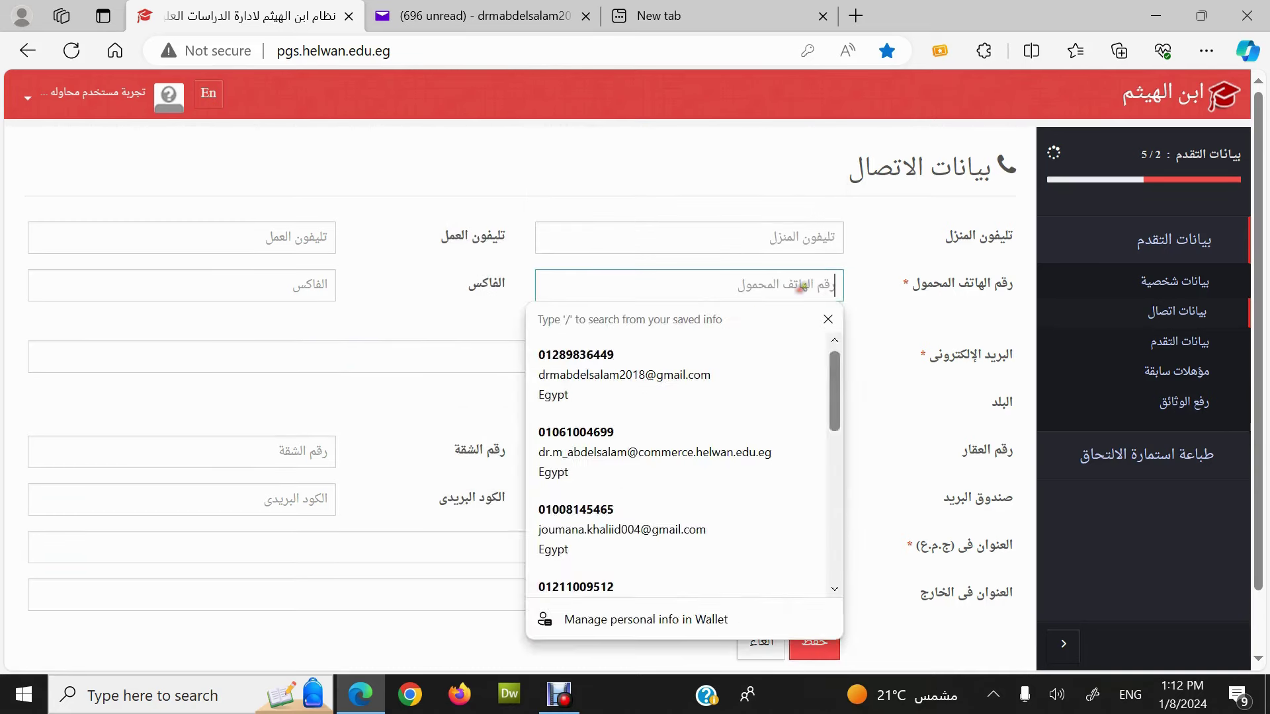
left_click(646, 375)
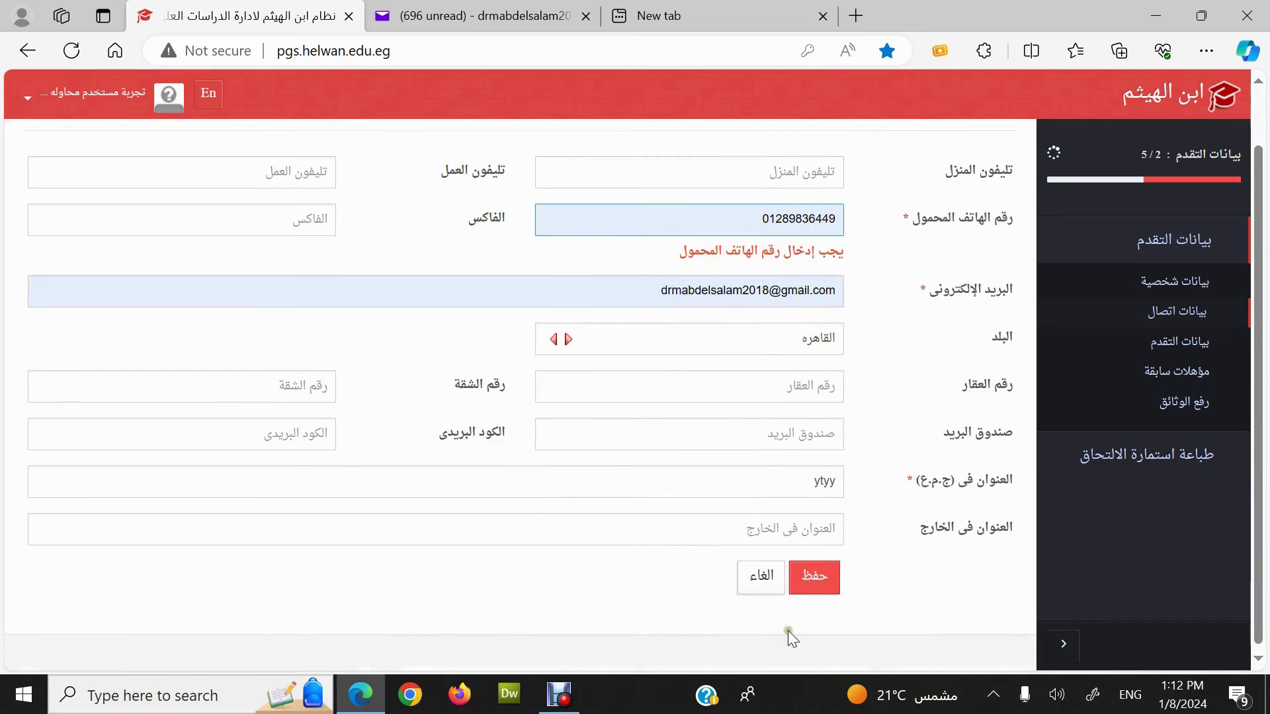
Save the contact data and open the application data section (بيانات التقدم).
left_click(814, 573)
scroll(810, 573, "up", 1)
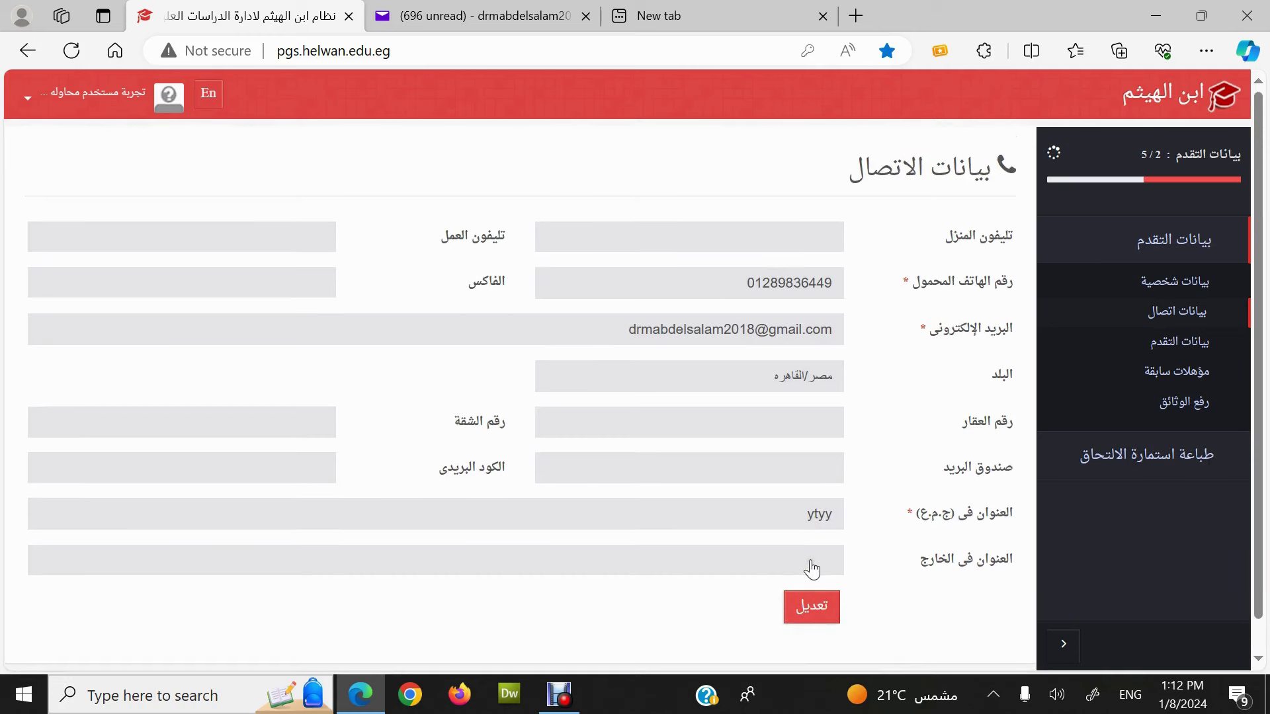
left_click(1195, 343)
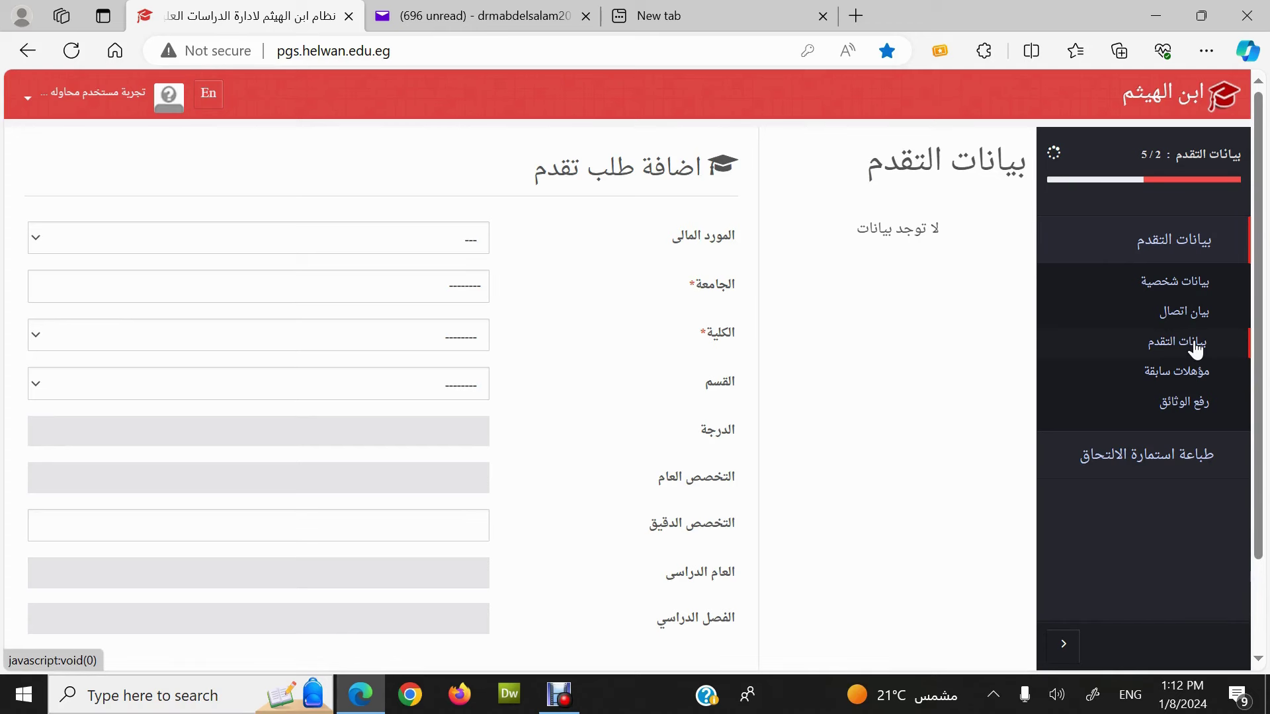
Set the funding source to نفقته الخاصة, the university to جامعة حلوان and the faculty to كلية التجارة وإدارة الأعمال in the new application request.
left_click(387, 237)
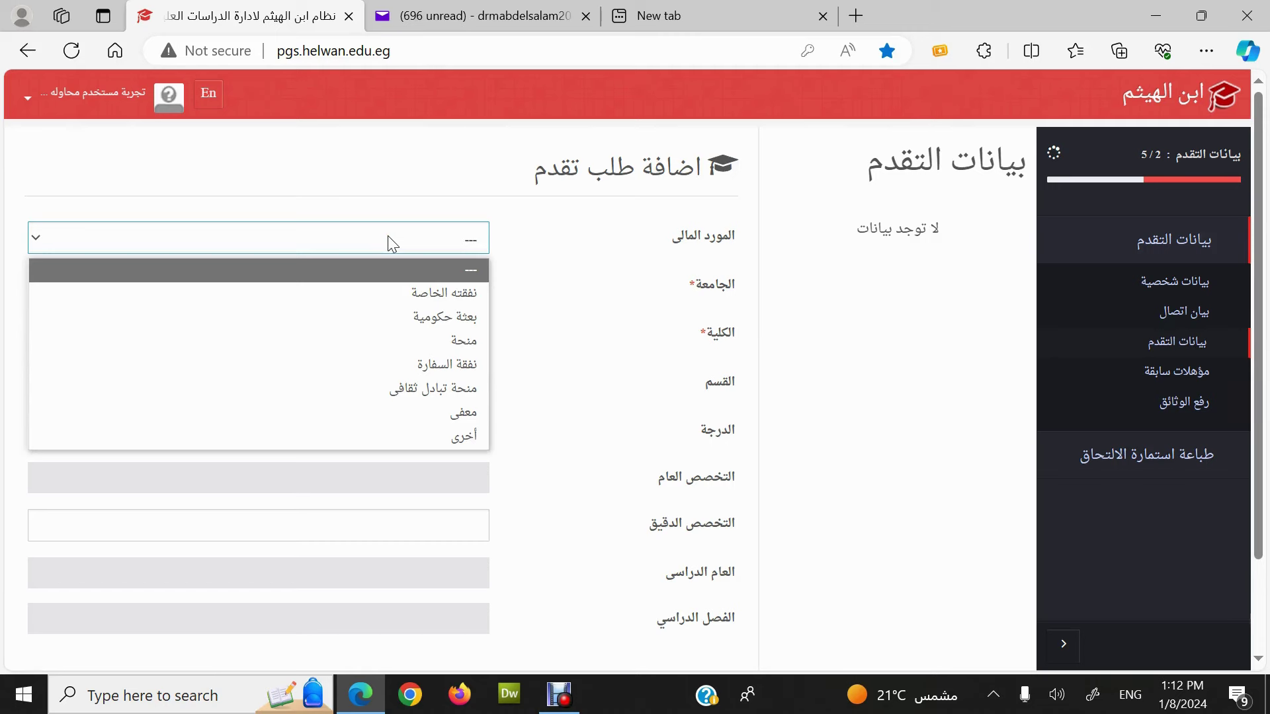
left_click(396, 293)
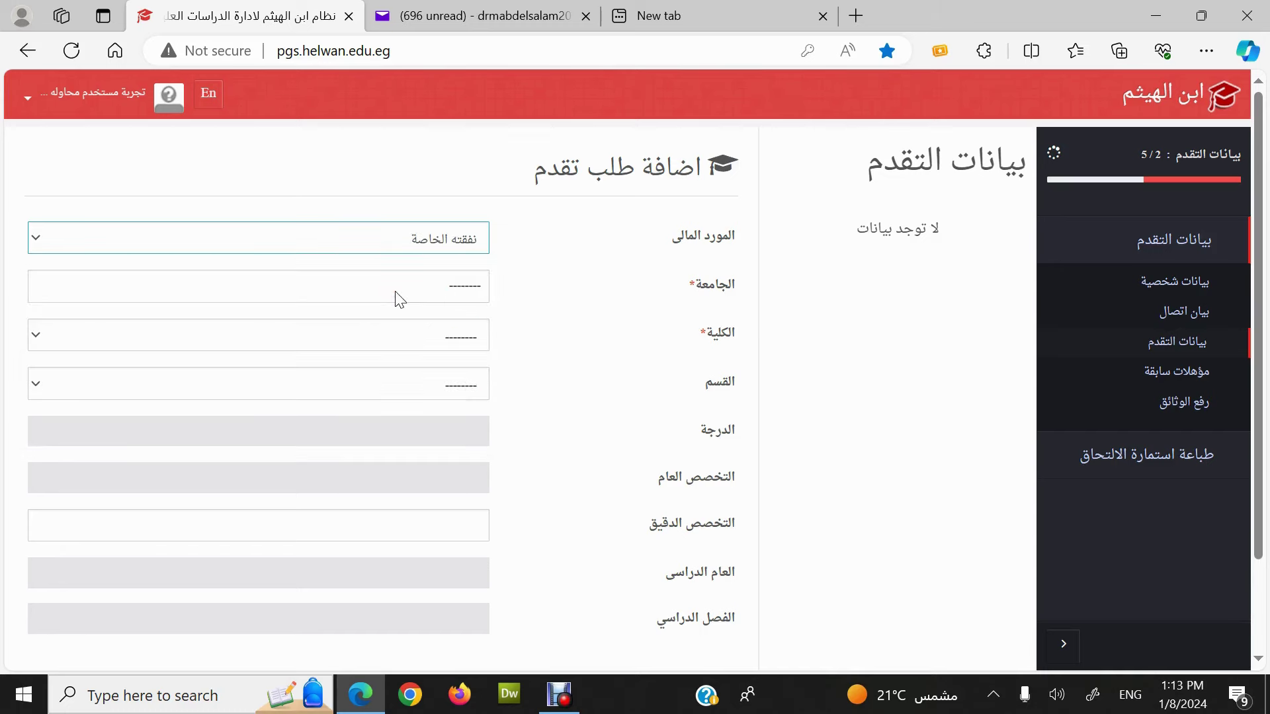
left_click(442, 285)
left_click(447, 339)
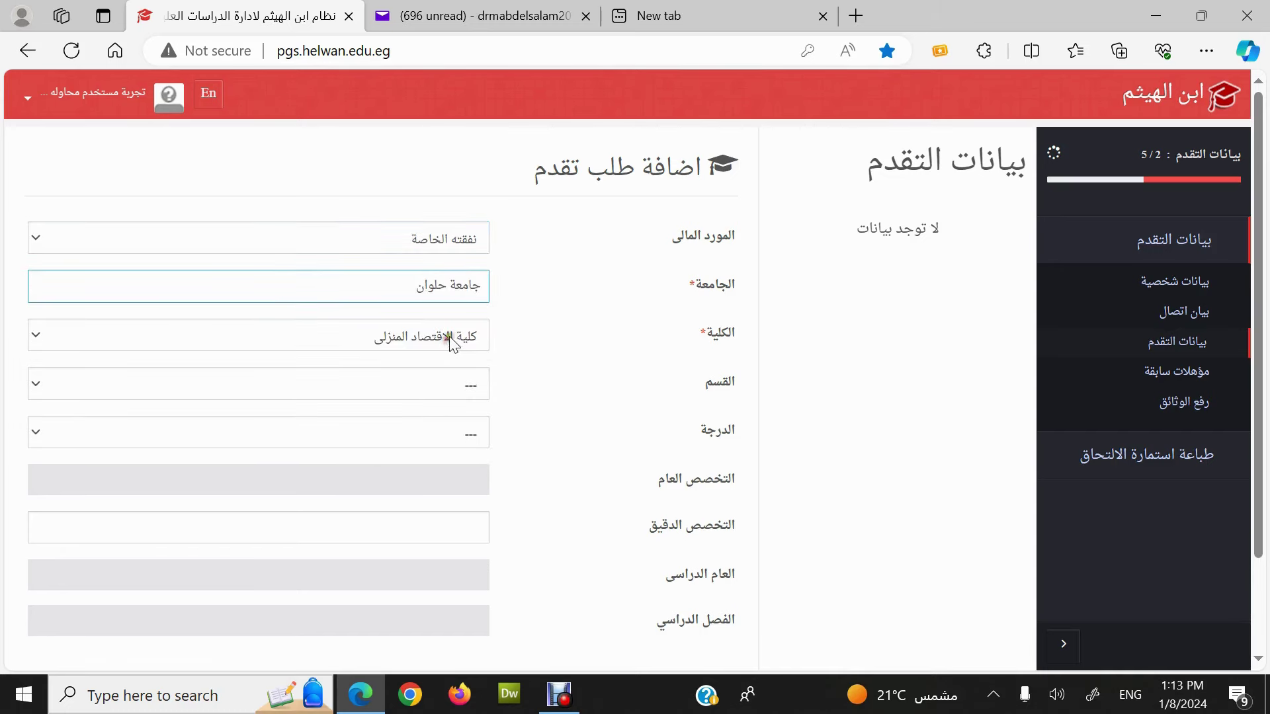
left_click(458, 335)
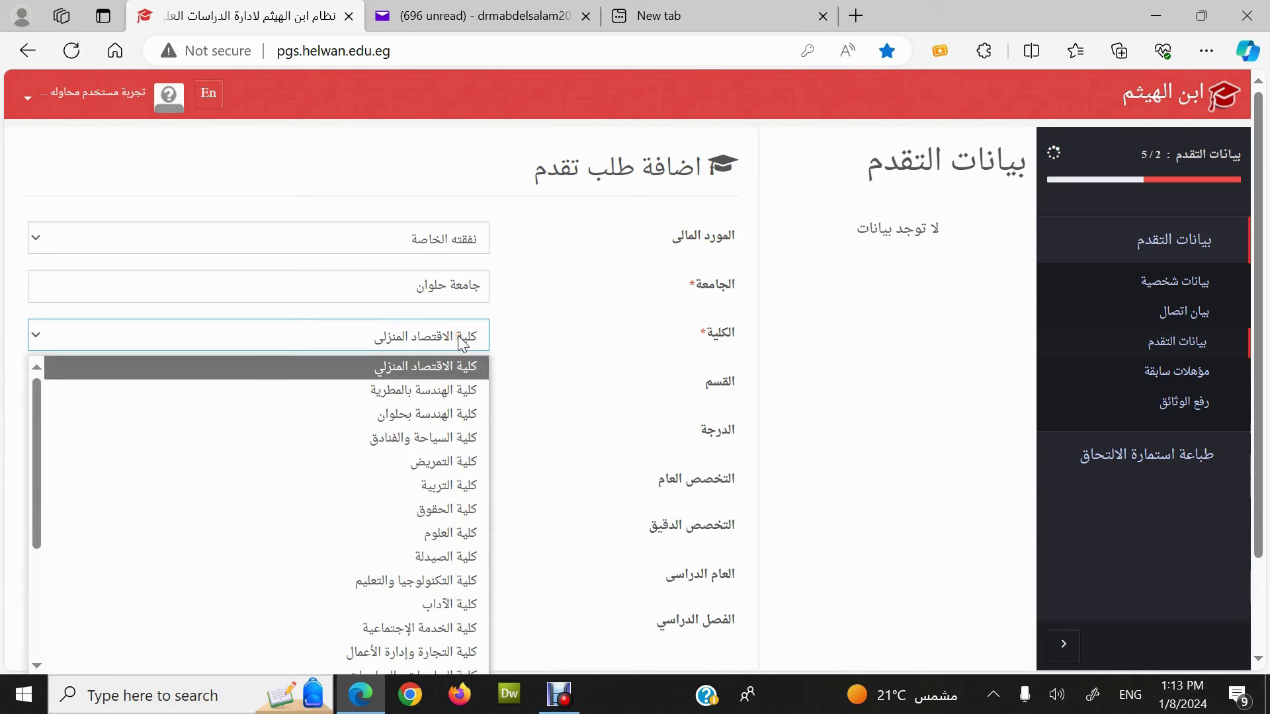
left_click(439, 651)
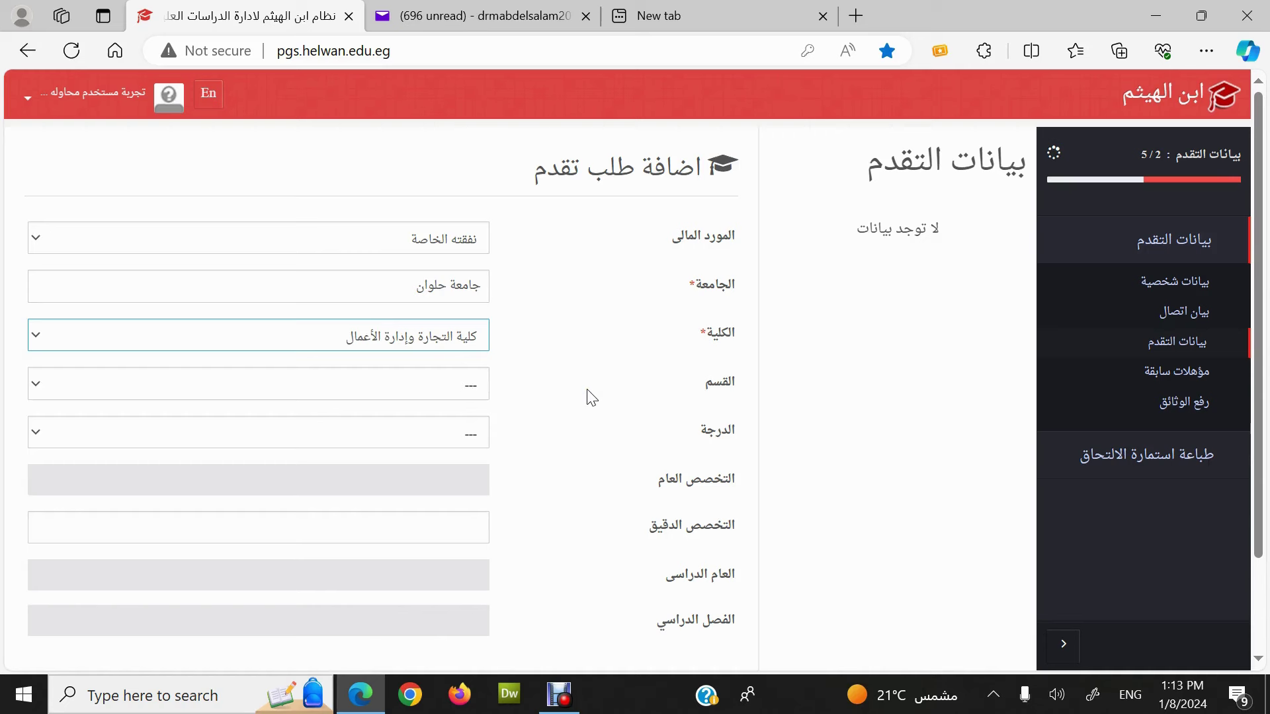
Set the department (القسم) of the application request to نظم معلومات الاعمال.
left_click(439, 386)
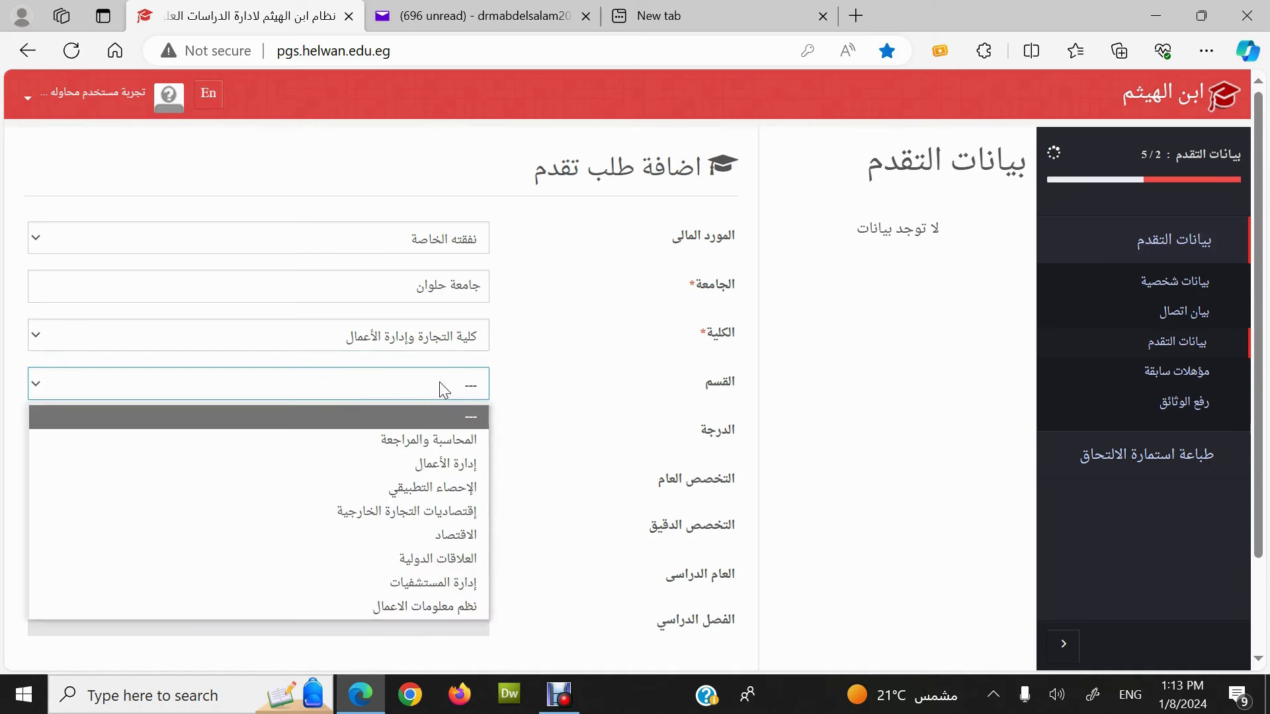
left_click(439, 386)
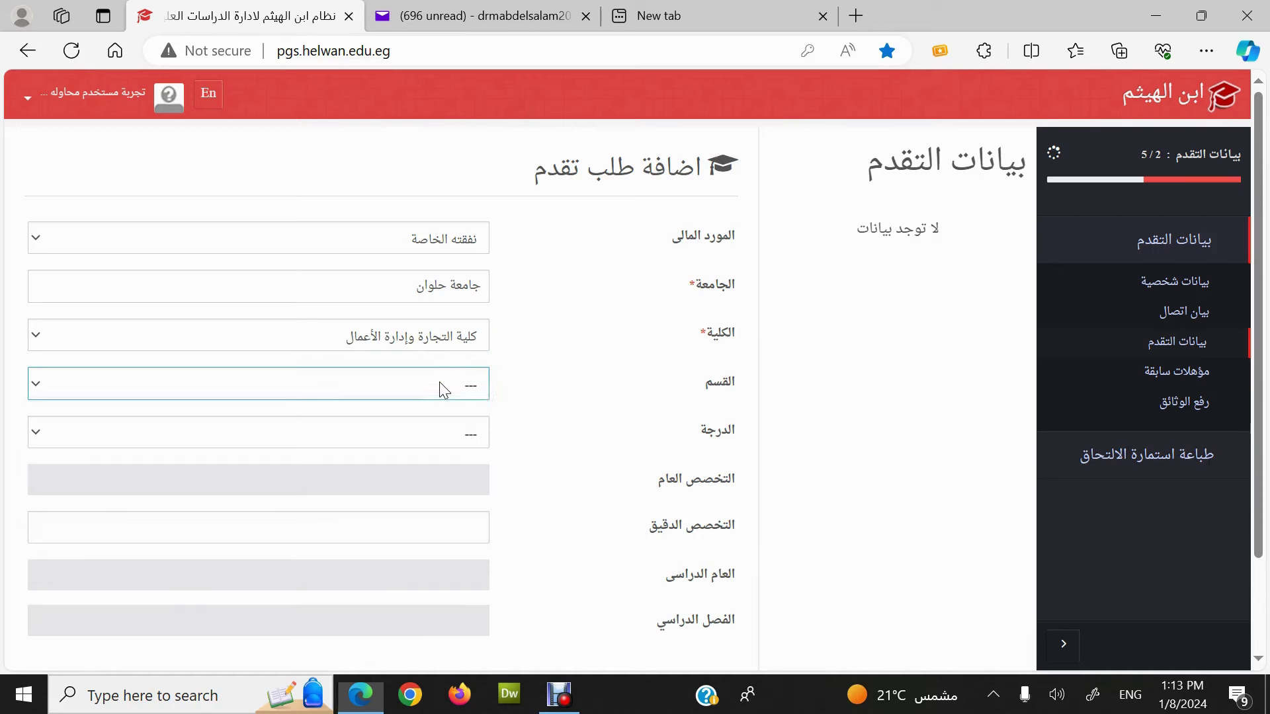
left_click(431, 382)
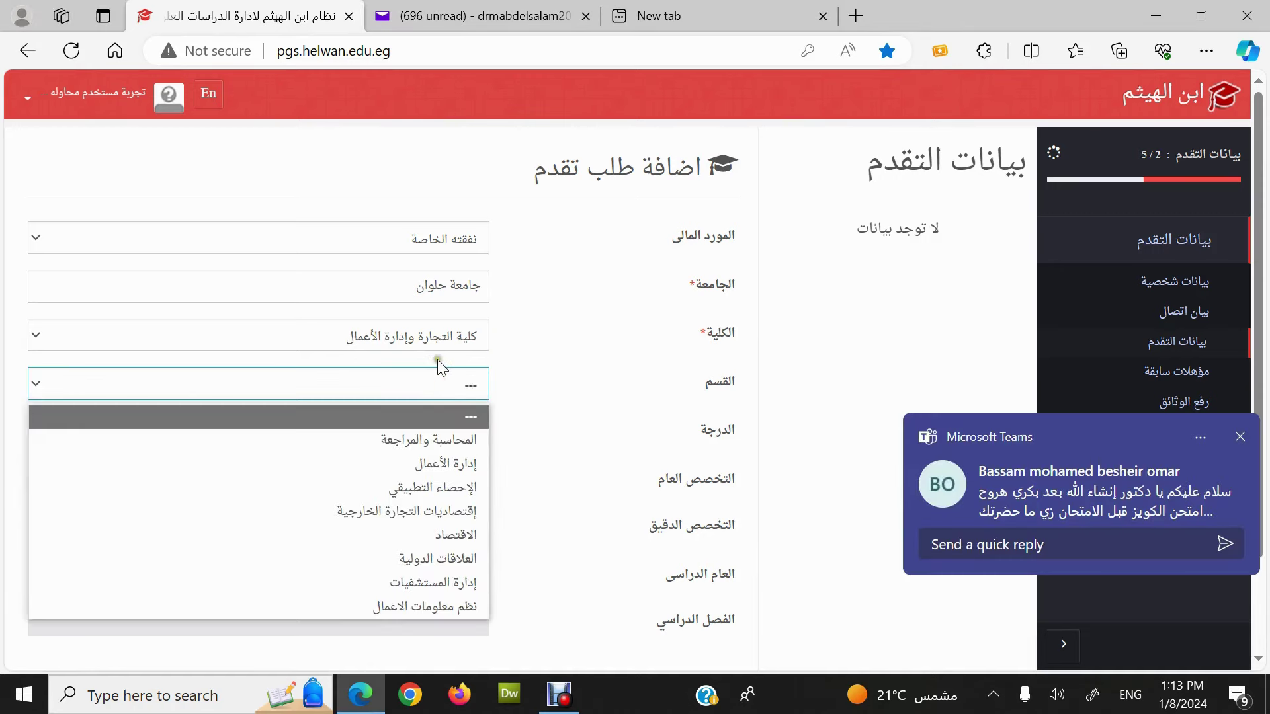
left_click(860, 450)
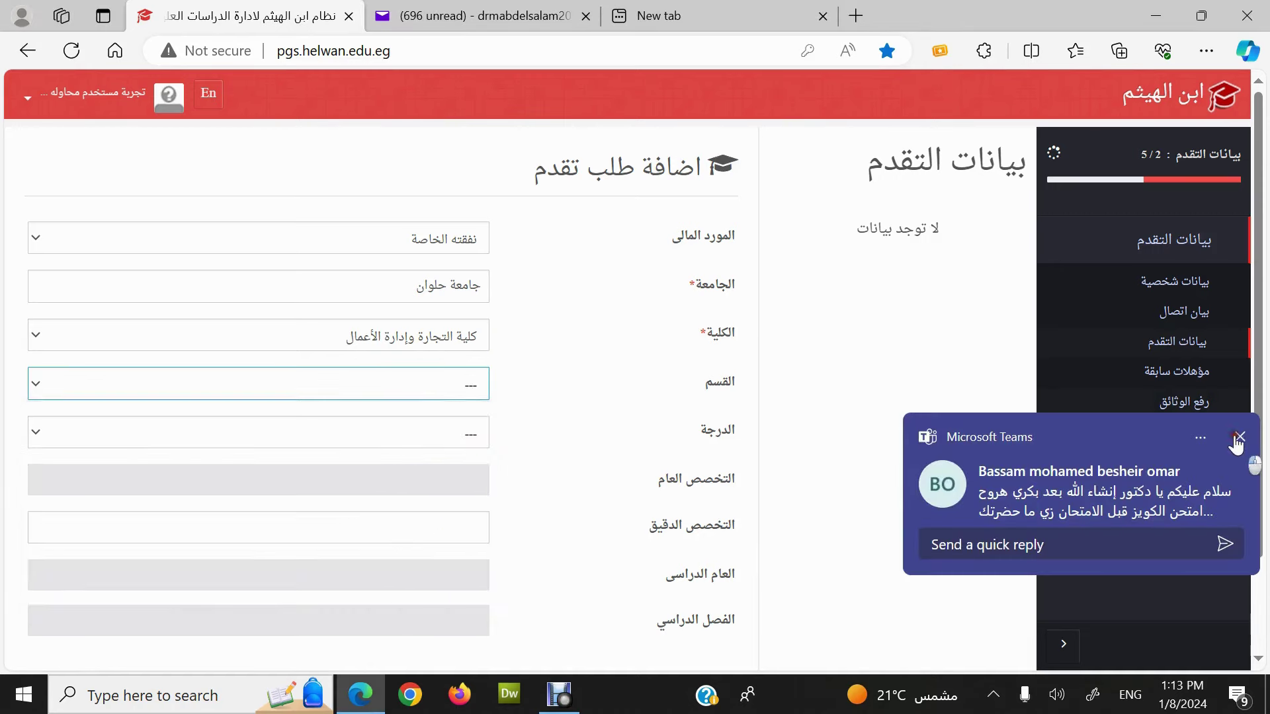
left_click(412, 392)
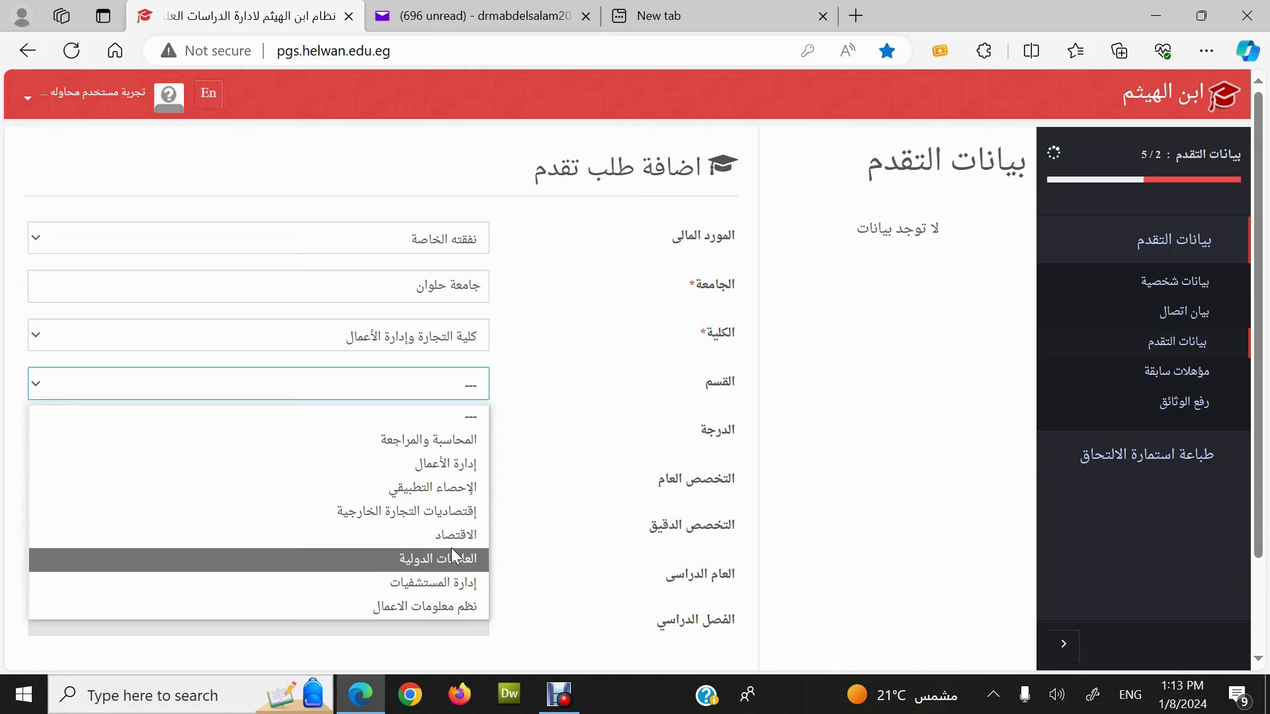
left_click(457, 598)
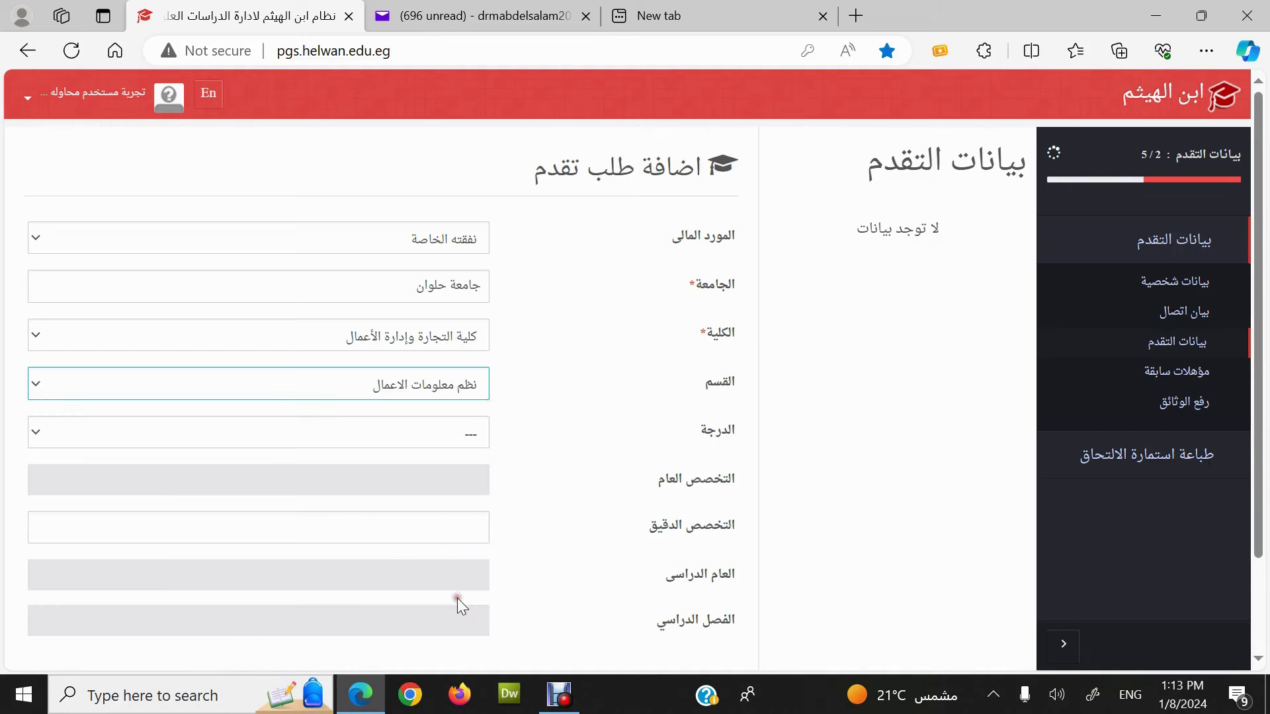
Set the degree to دبلوم and the general specialization to the دبلوم نظم معلومات الأعمال PIBS programme, and save the application request.
left_click(438, 431)
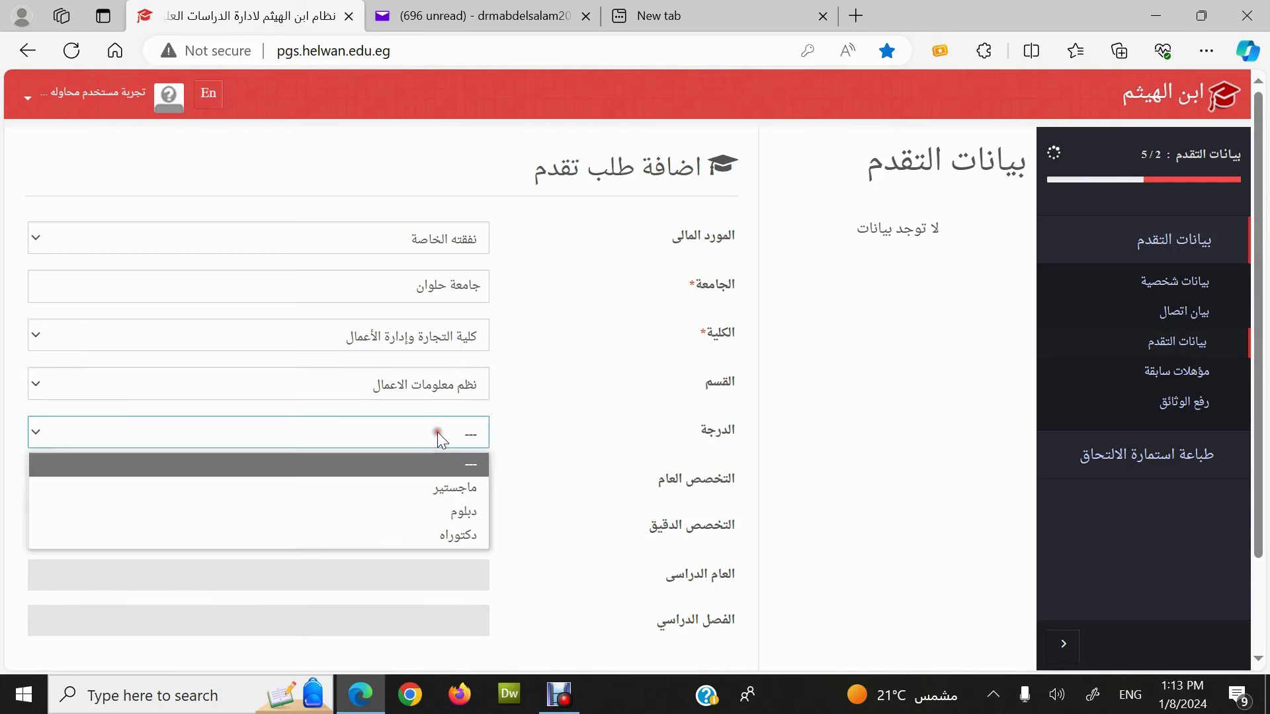
left_click(470, 514)
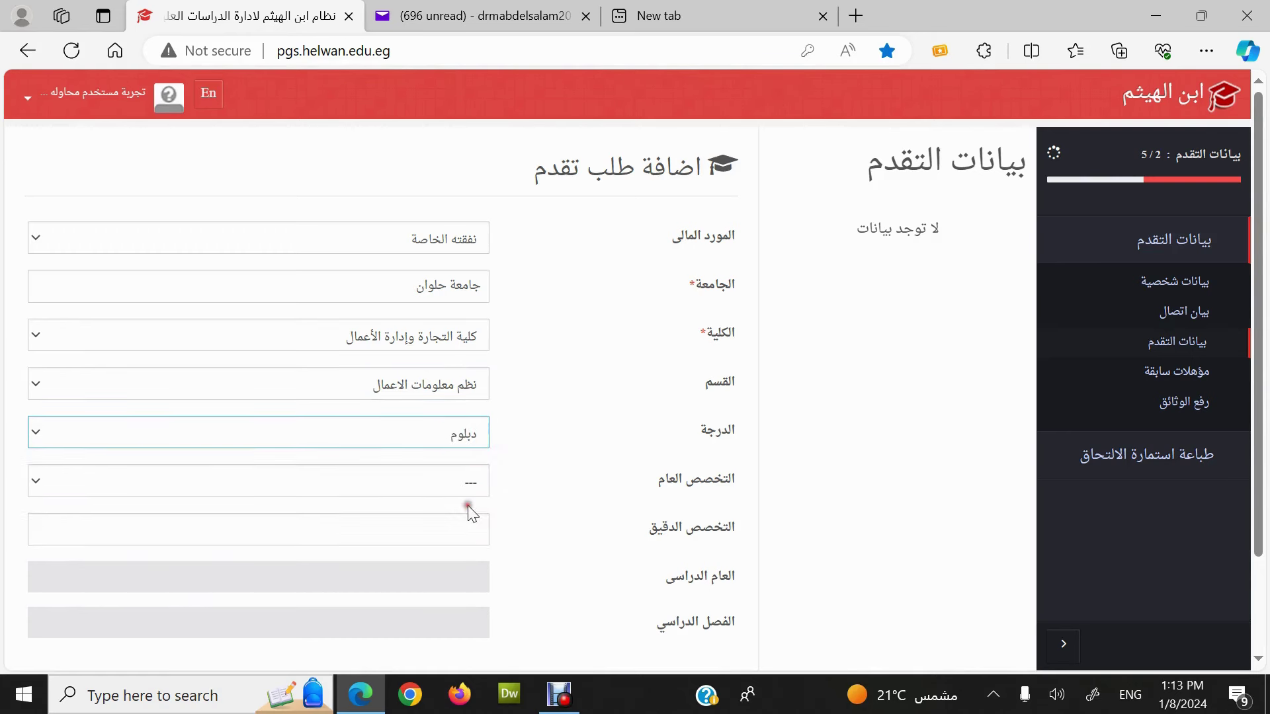
left_click(442, 487)
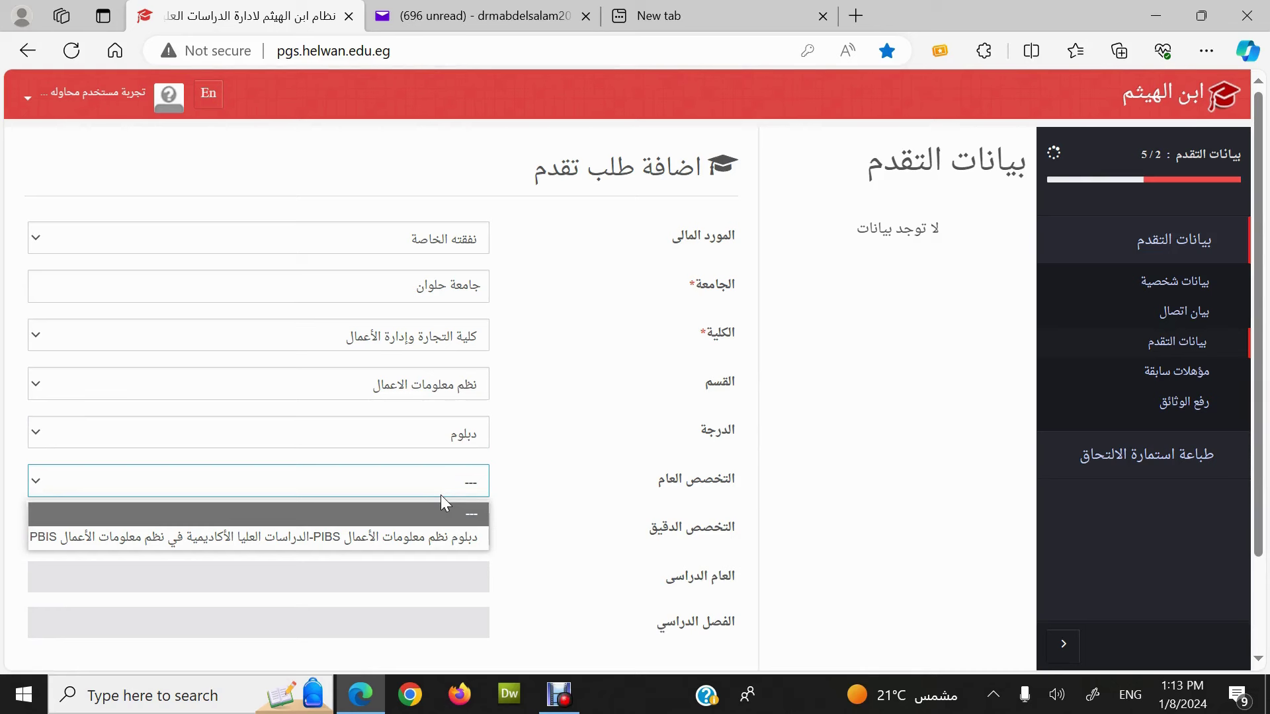
left_click(463, 536)
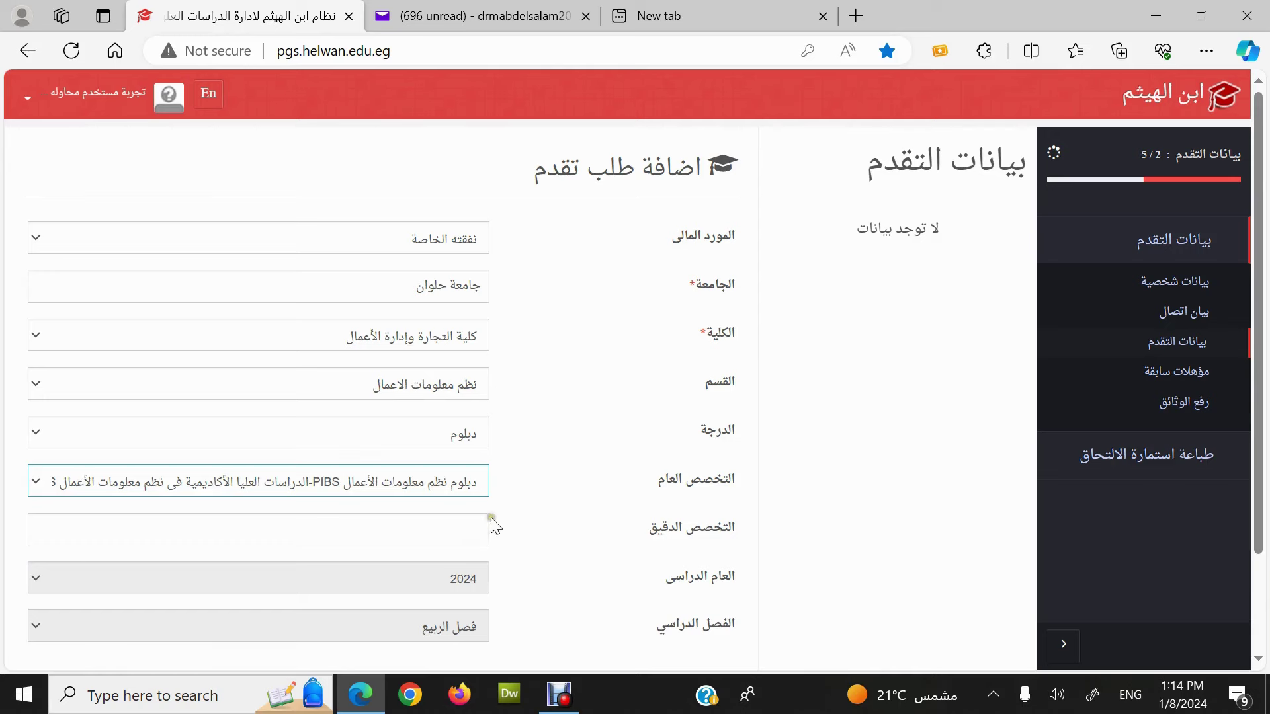
scroll(524, 504, "down", 1)
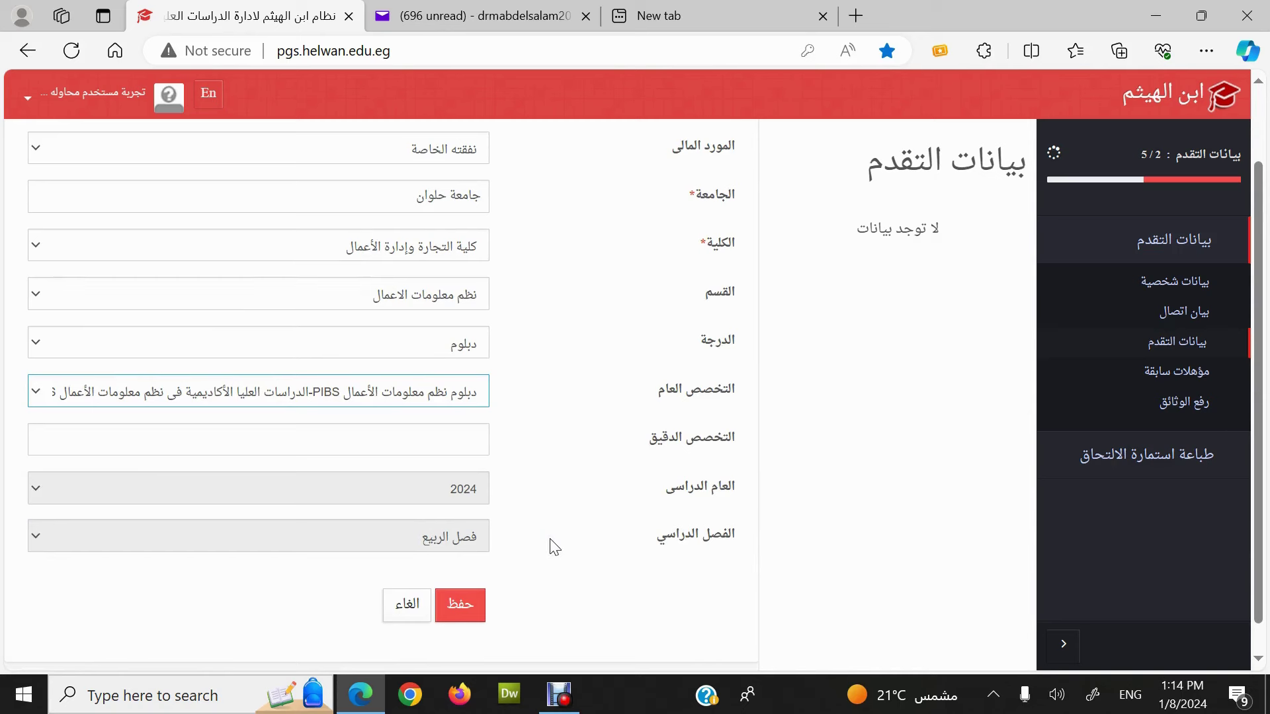
left_click(456, 615)
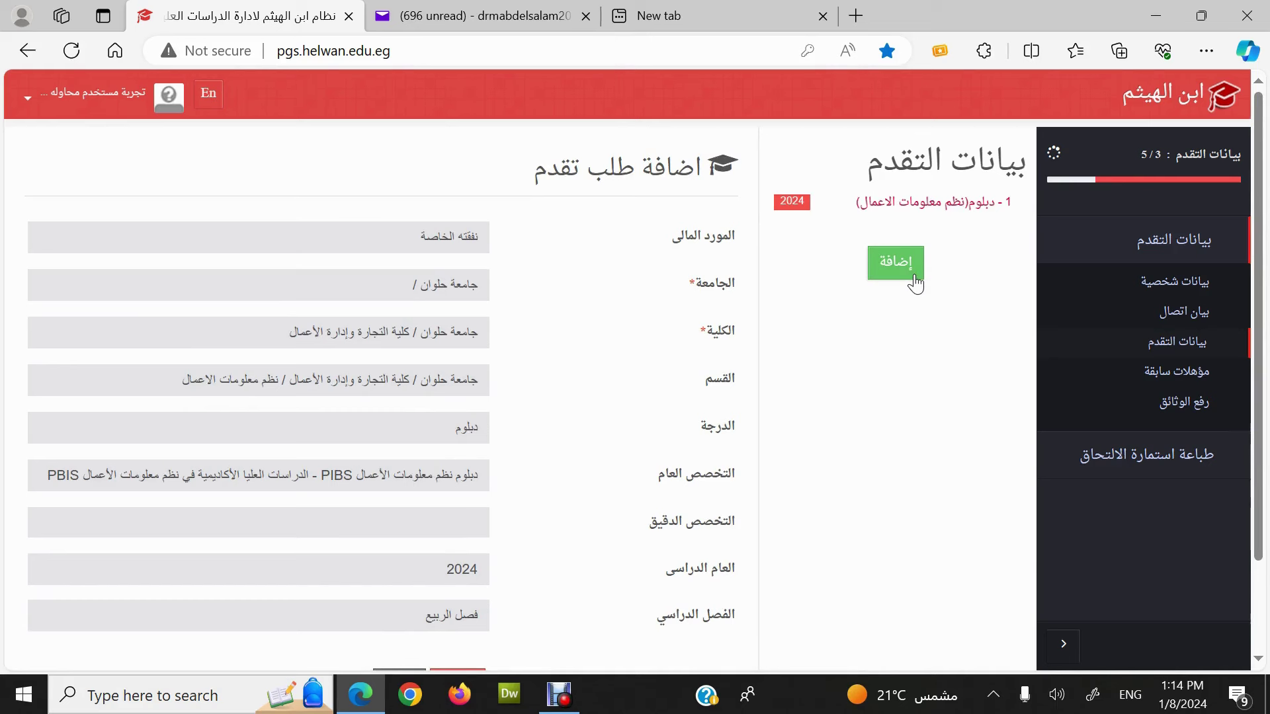
Open the previous qualifications section (مؤهلات سابقة) and review the fields of its add-qualification form.
left_click(1200, 372)
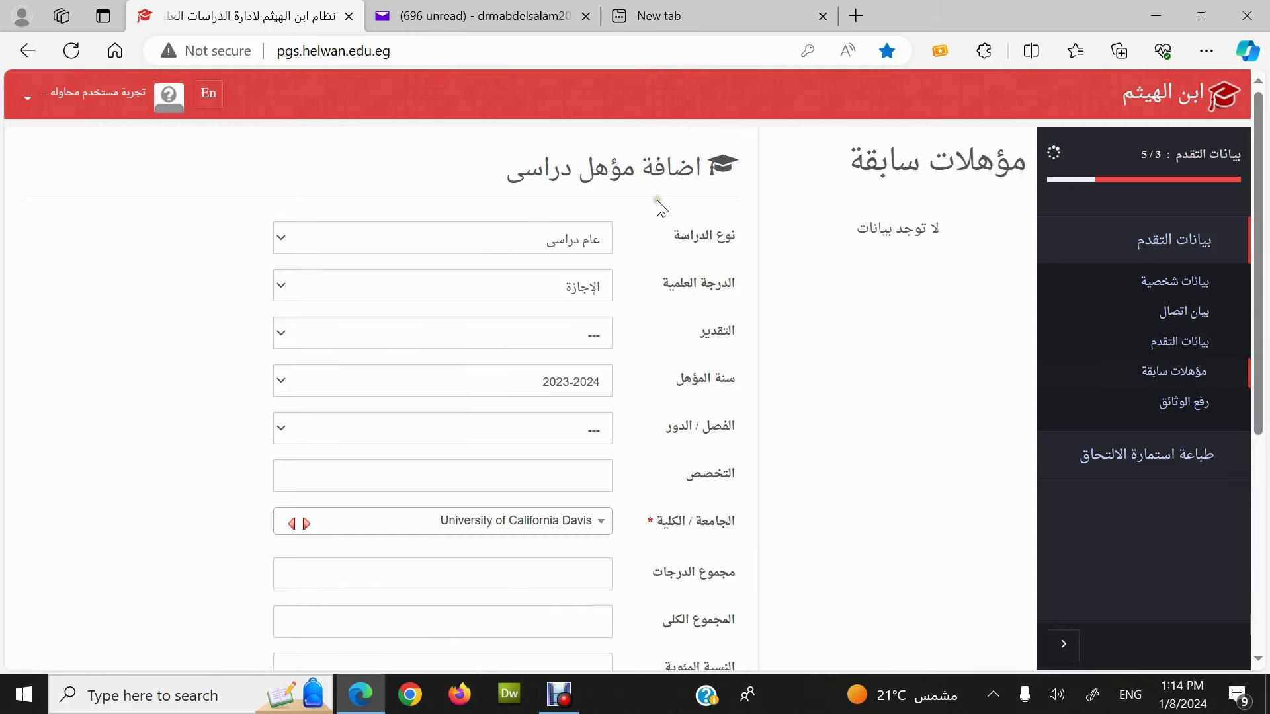
scroll(659, 208, "down", 1)
scroll(676, 231, "up", 1)
scroll(595, 319, "down", 4)
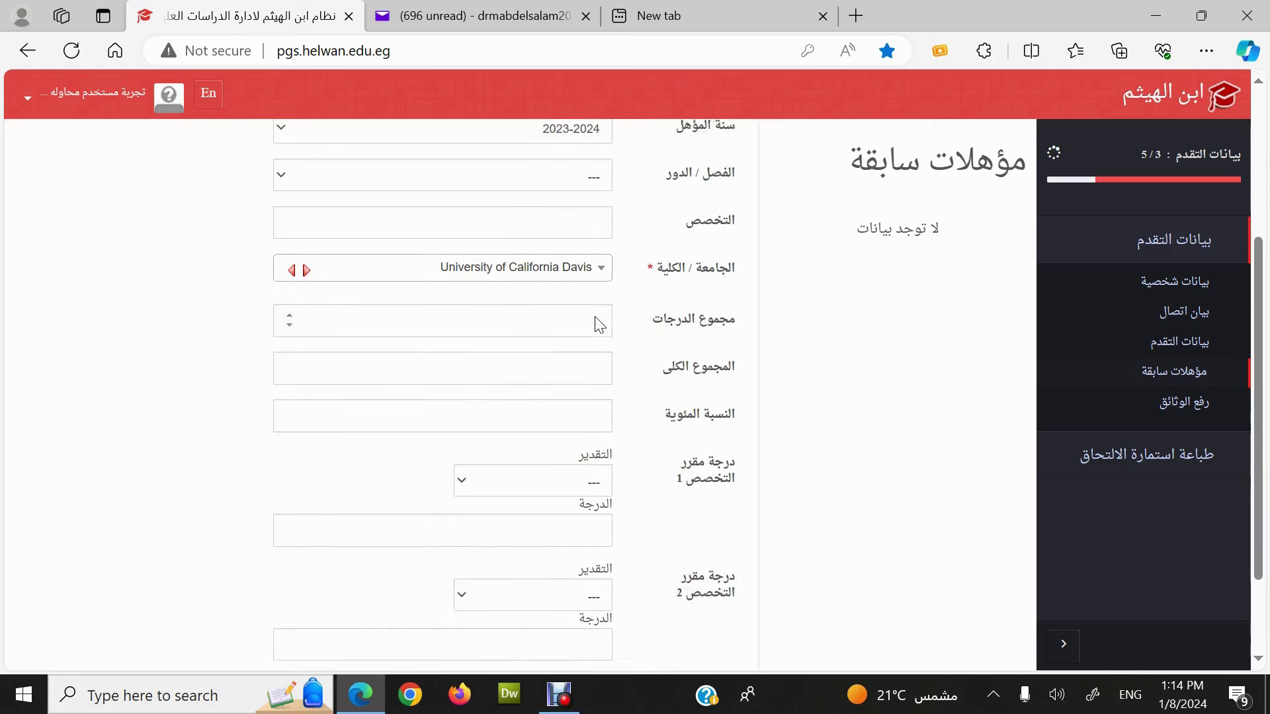
scroll(593, 321, "down", 2)
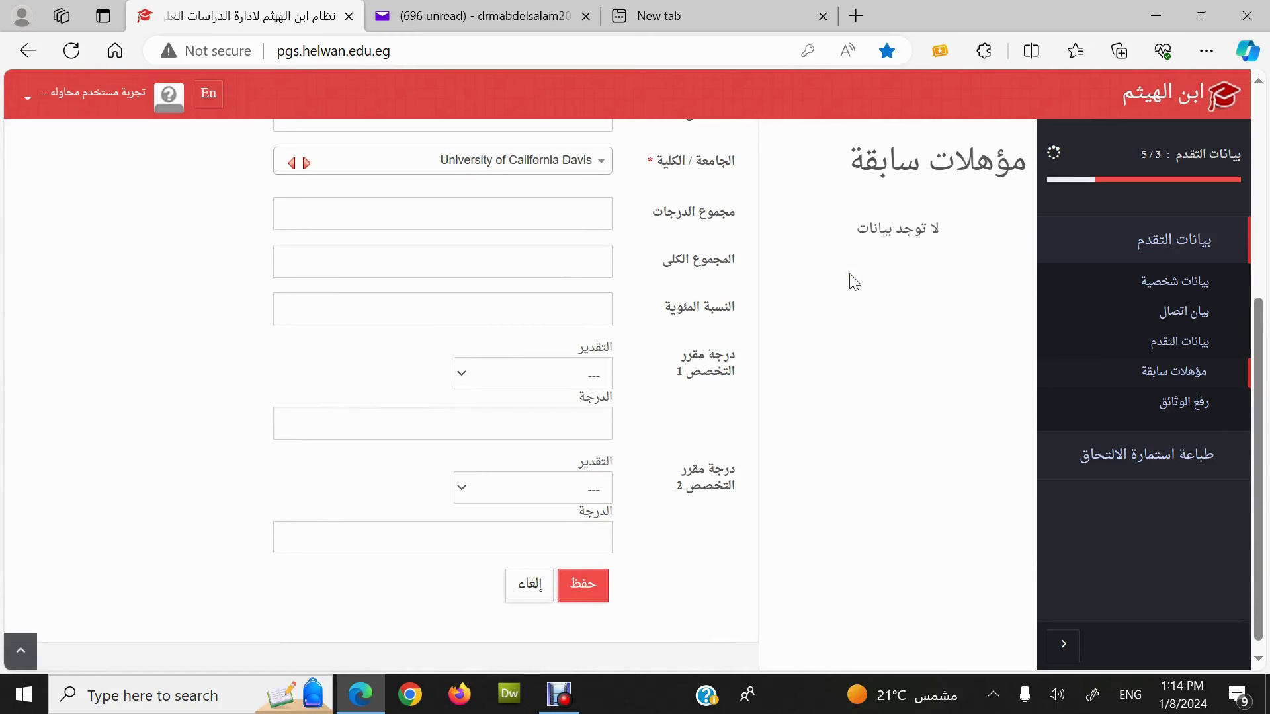
scroll(800, 281, "up", 1)
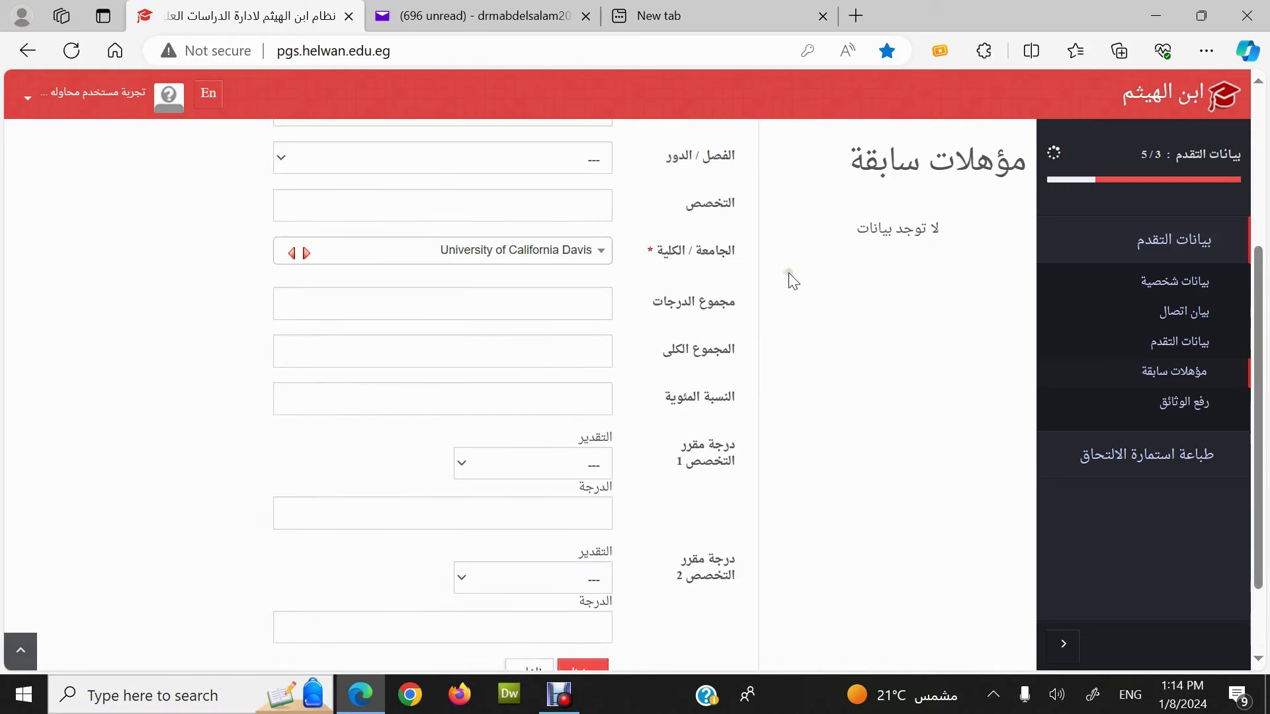
scroll(794, 281, "up", 3)
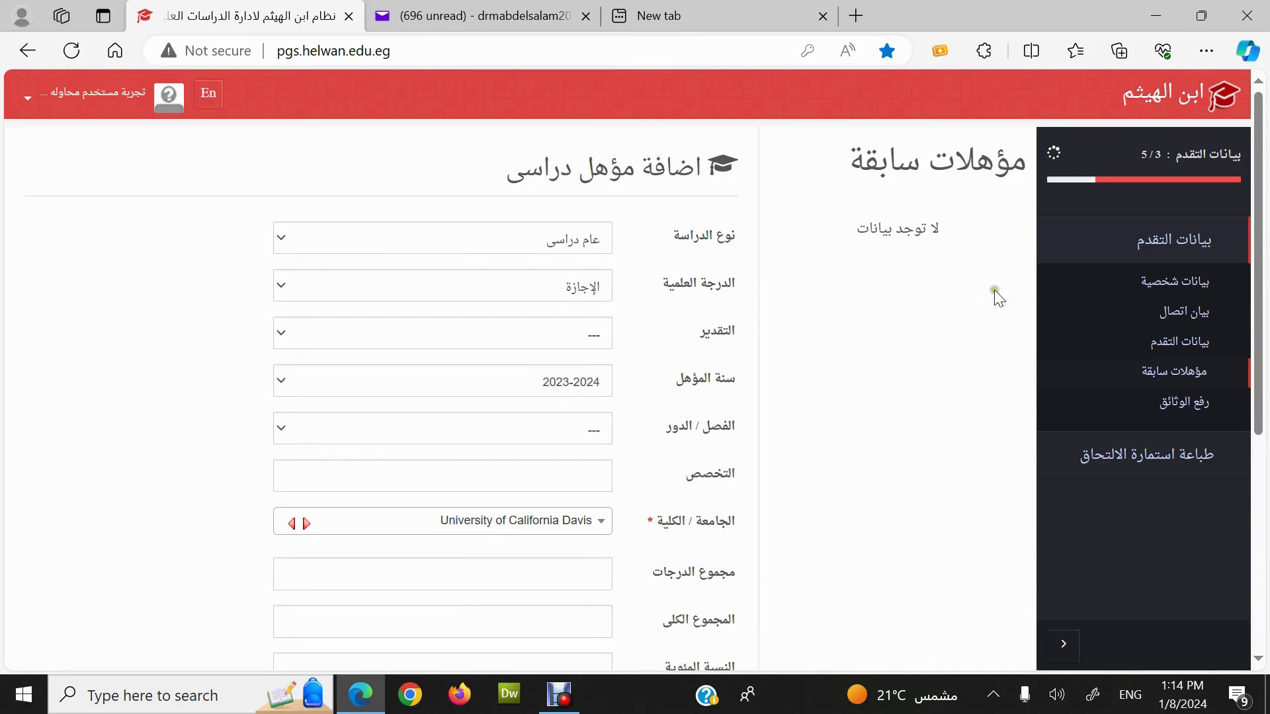
Open the document upload section (رفع الوثائق) and review the full list of documents that can be uploaded.
left_click(1184, 404)
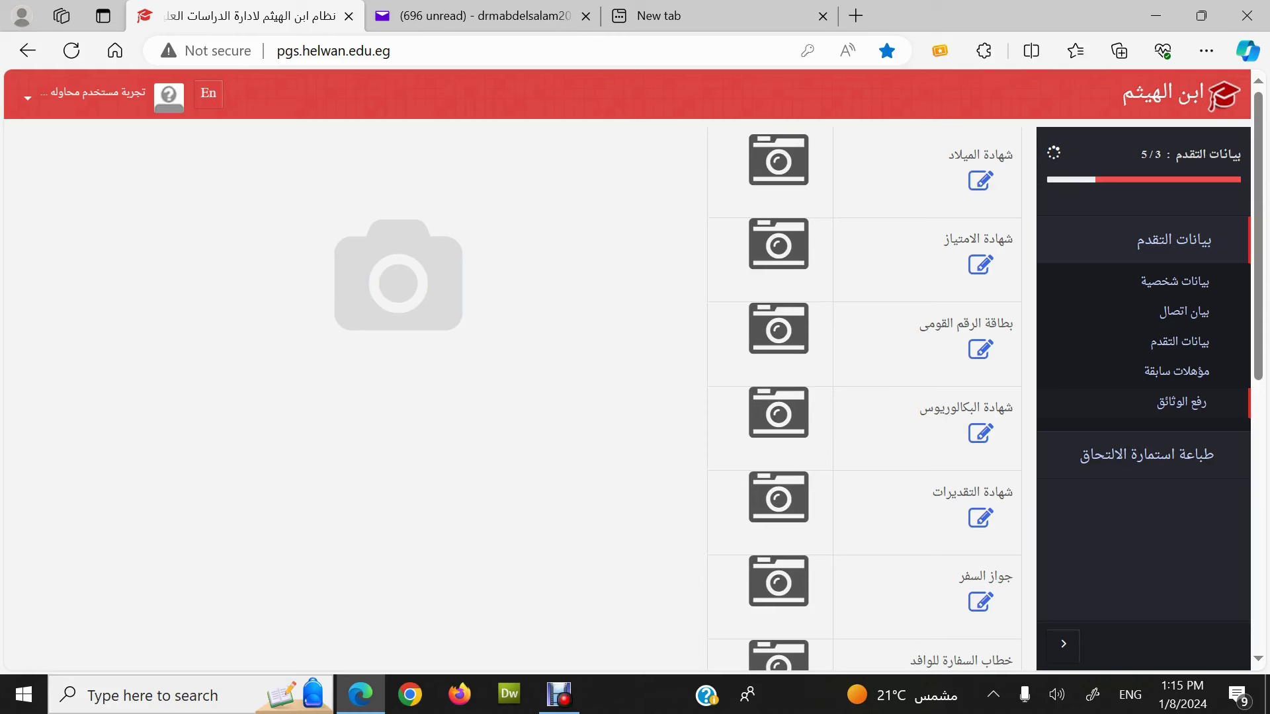
scroll(983, 369, "down", 1)
scroll(983, 369, "down", 2)
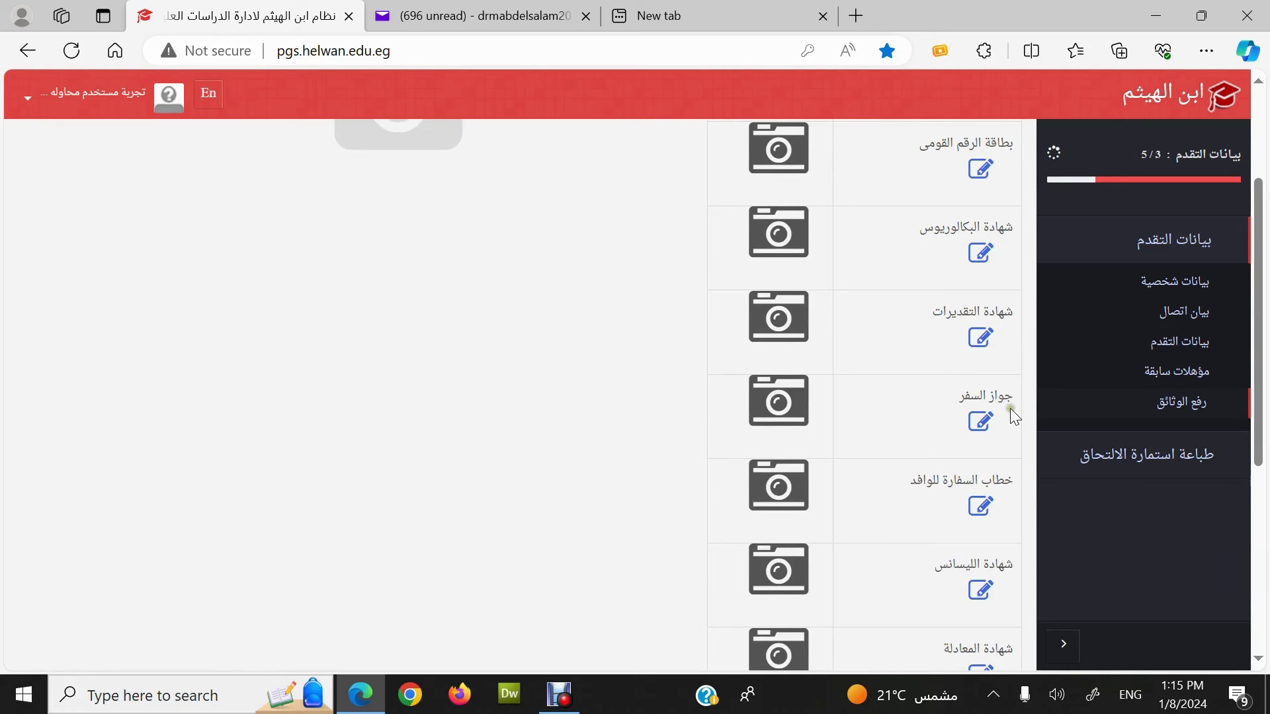
scroll(1010, 409, "down", 1)
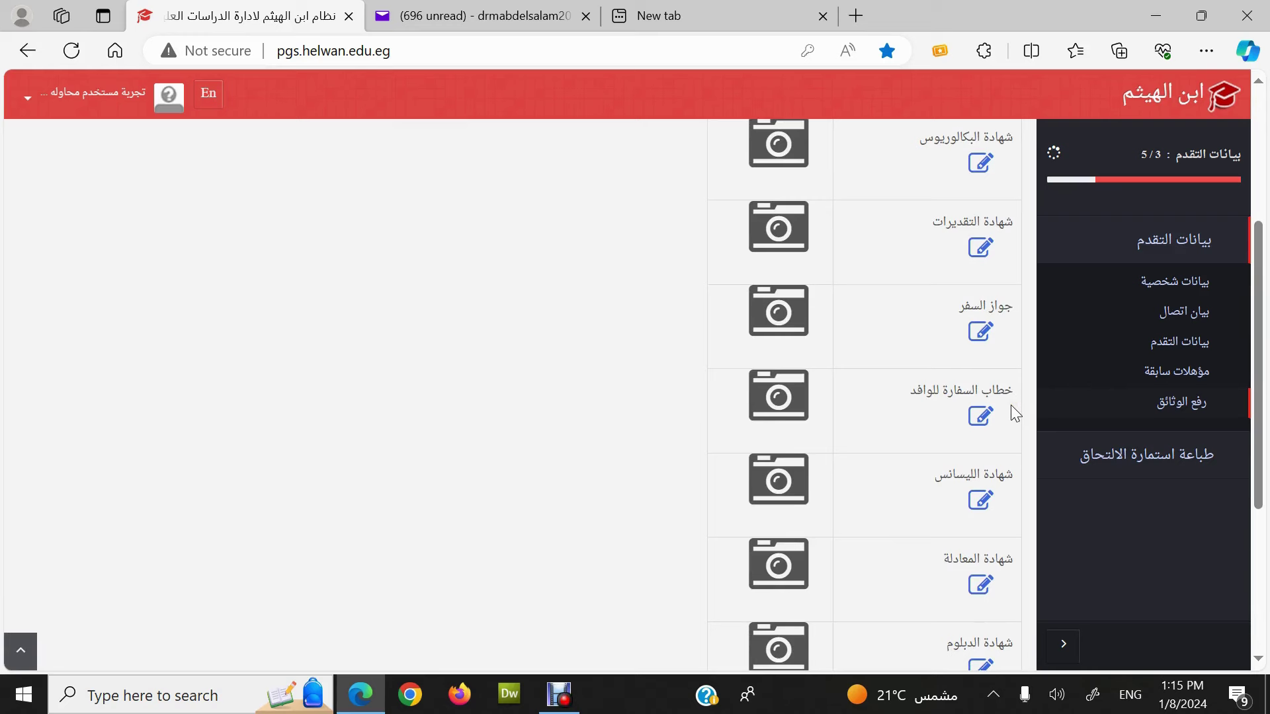
scroll(1052, 397, "down", 2)
scroll(1118, 386, "down", 2)
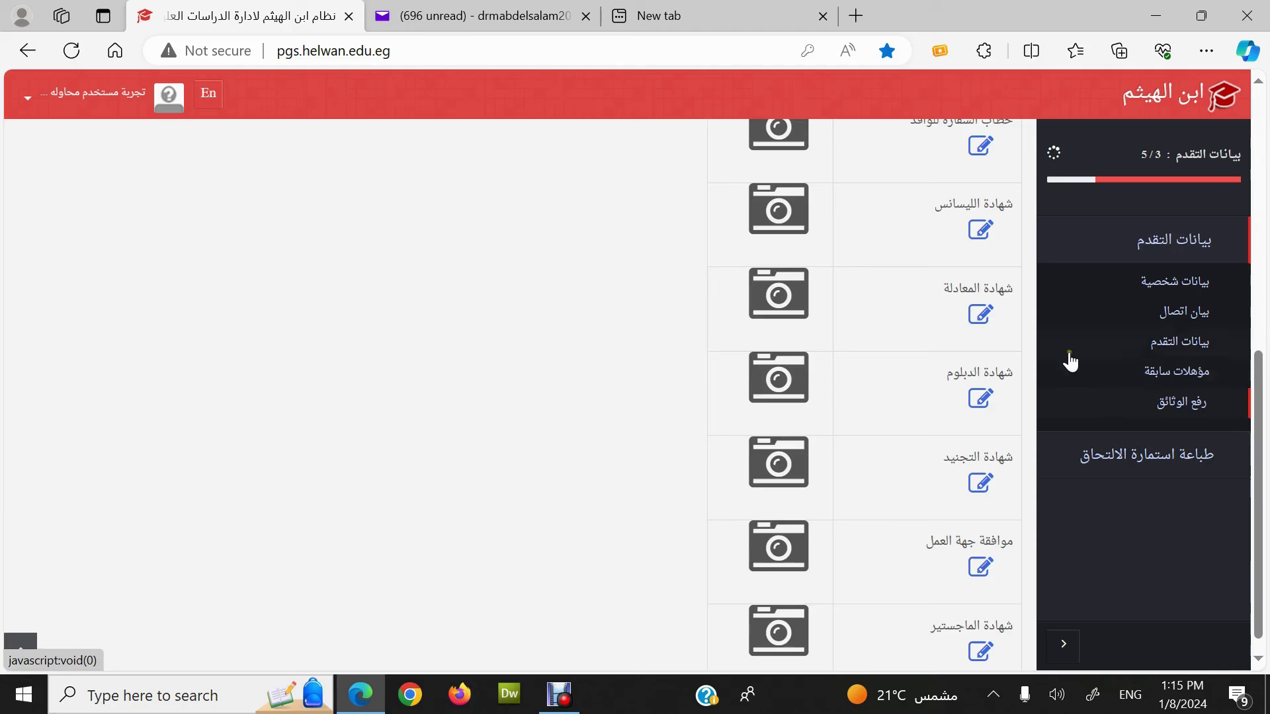
scroll(1032, 363, "down", 1)
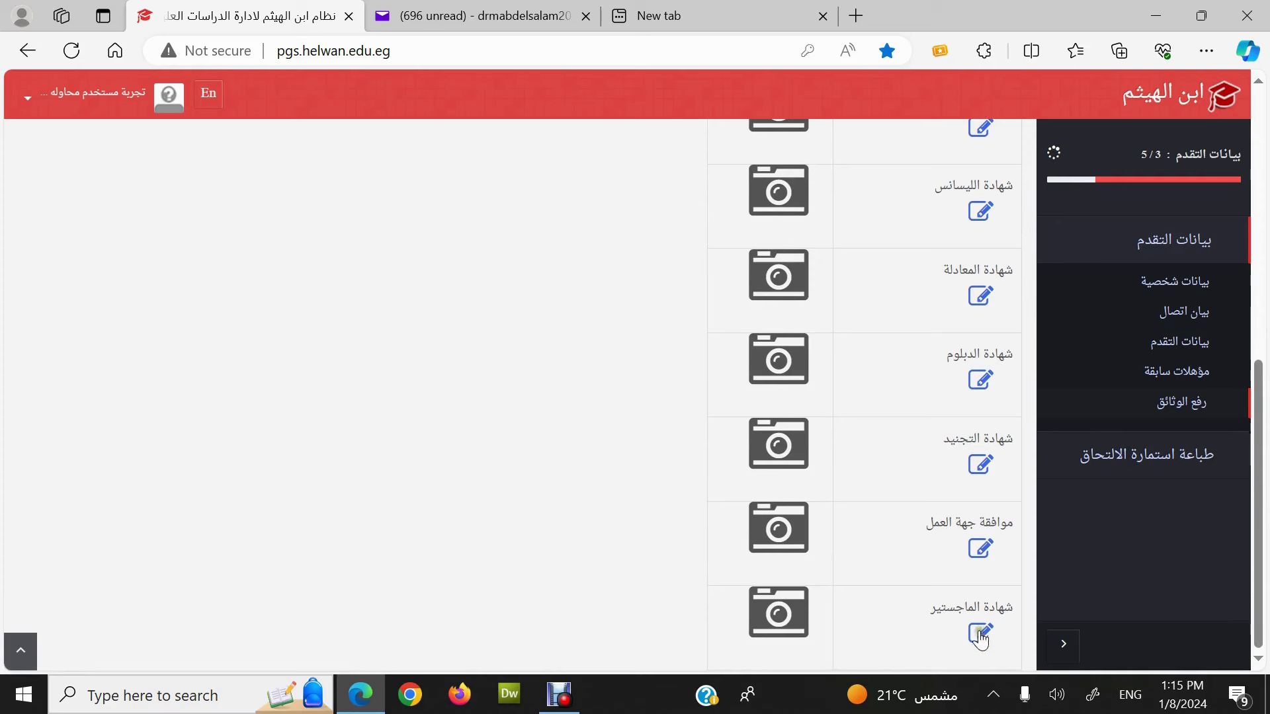
scroll(922, 434, "up", 10)
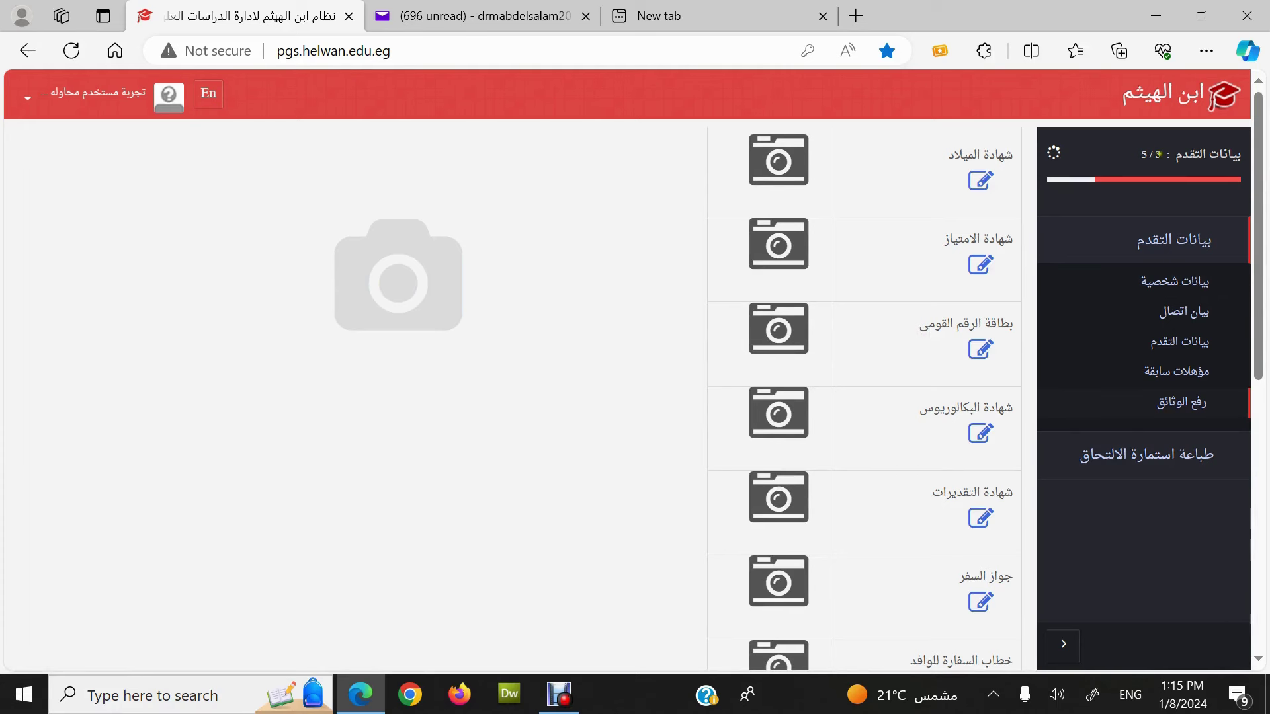
Open the printable enrolment form (طباعة استمارة الالتحاق) and review the applicant's details on both of its forms.
left_click(1184, 467)
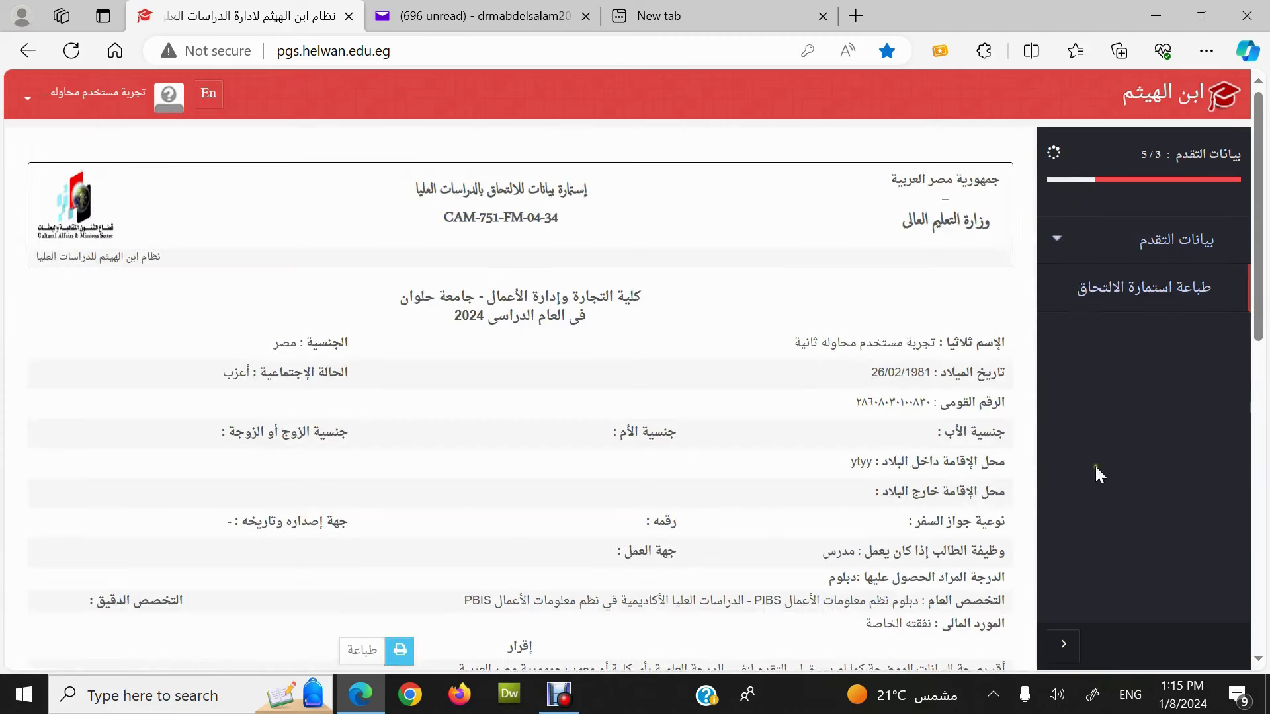
scroll(1027, 384, "down", 1)
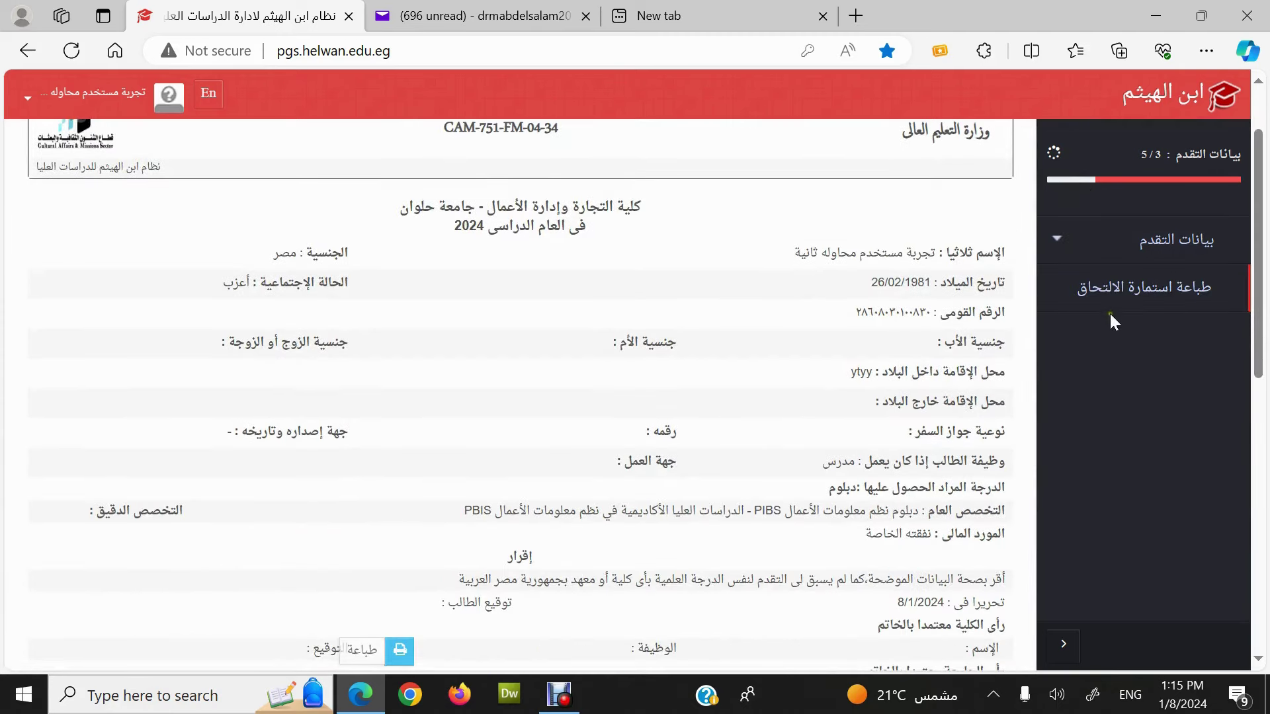
scroll(982, 303, "up", 1)
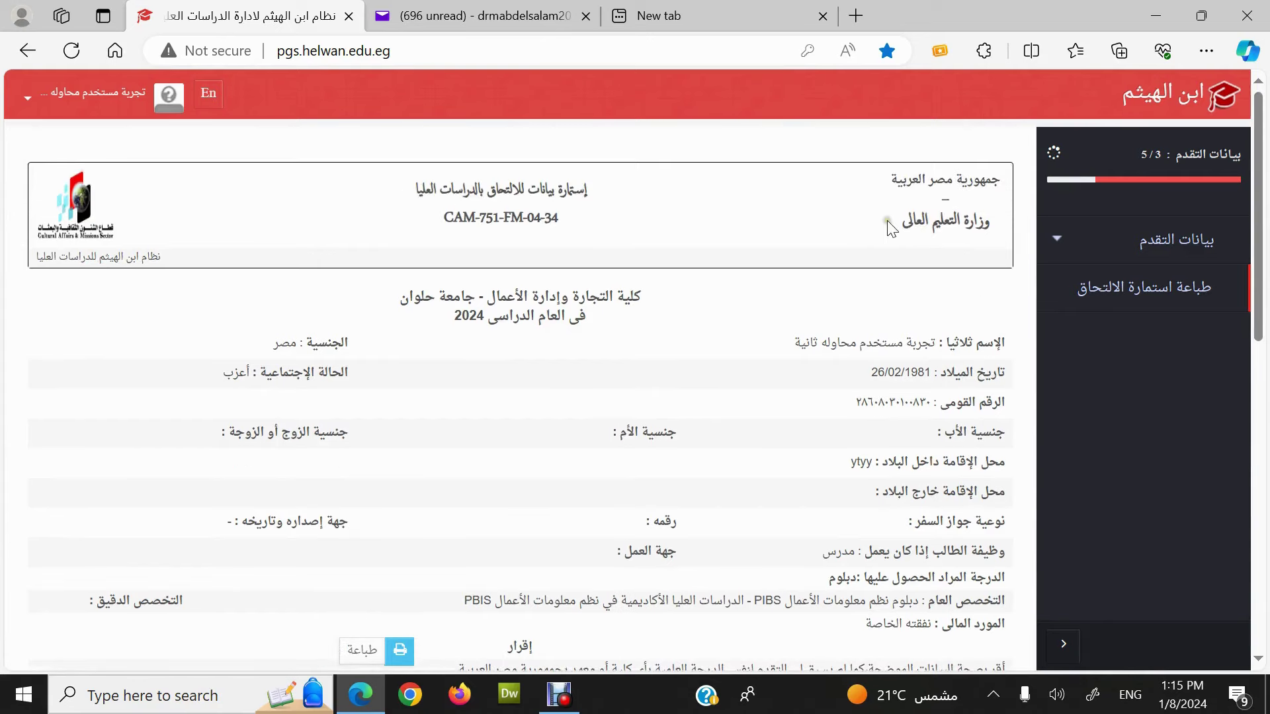
scroll(890, 225, "down", 4)
scroll(891, 228, "down", 1)
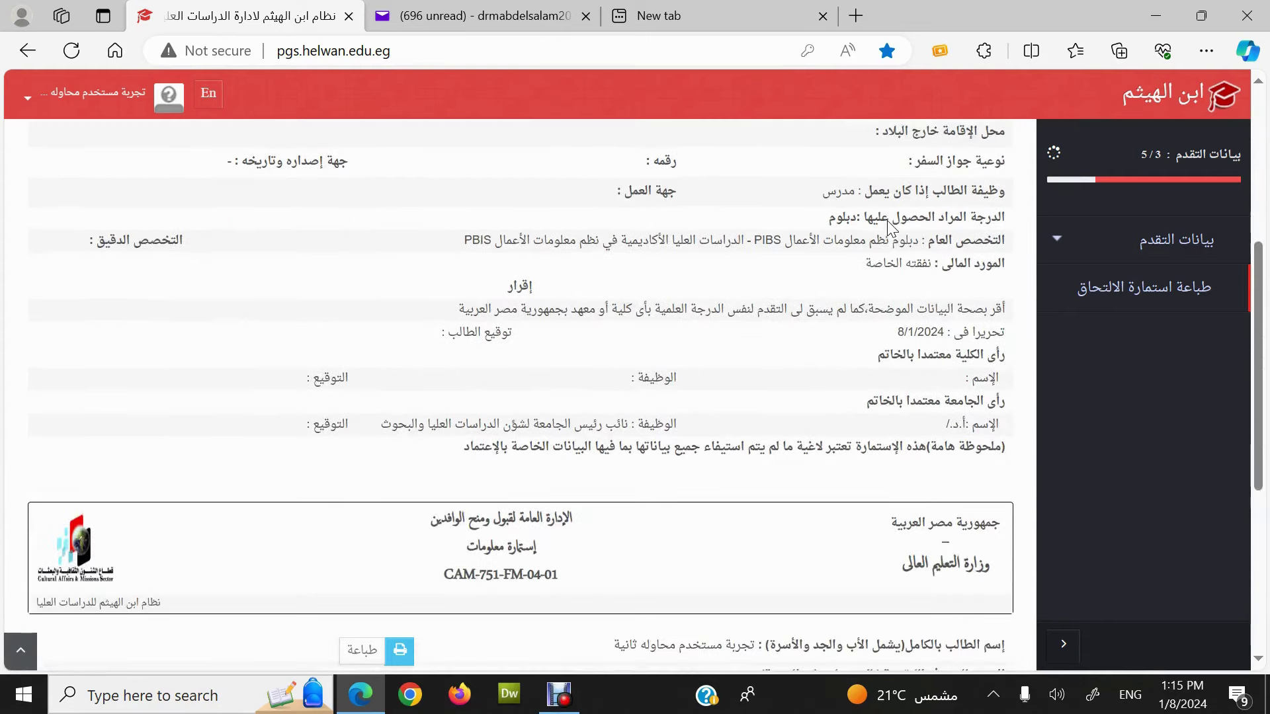
scroll(890, 228, "up", 1)
scroll(888, 227, "down", 1)
scroll(520, 396, "down", 1)
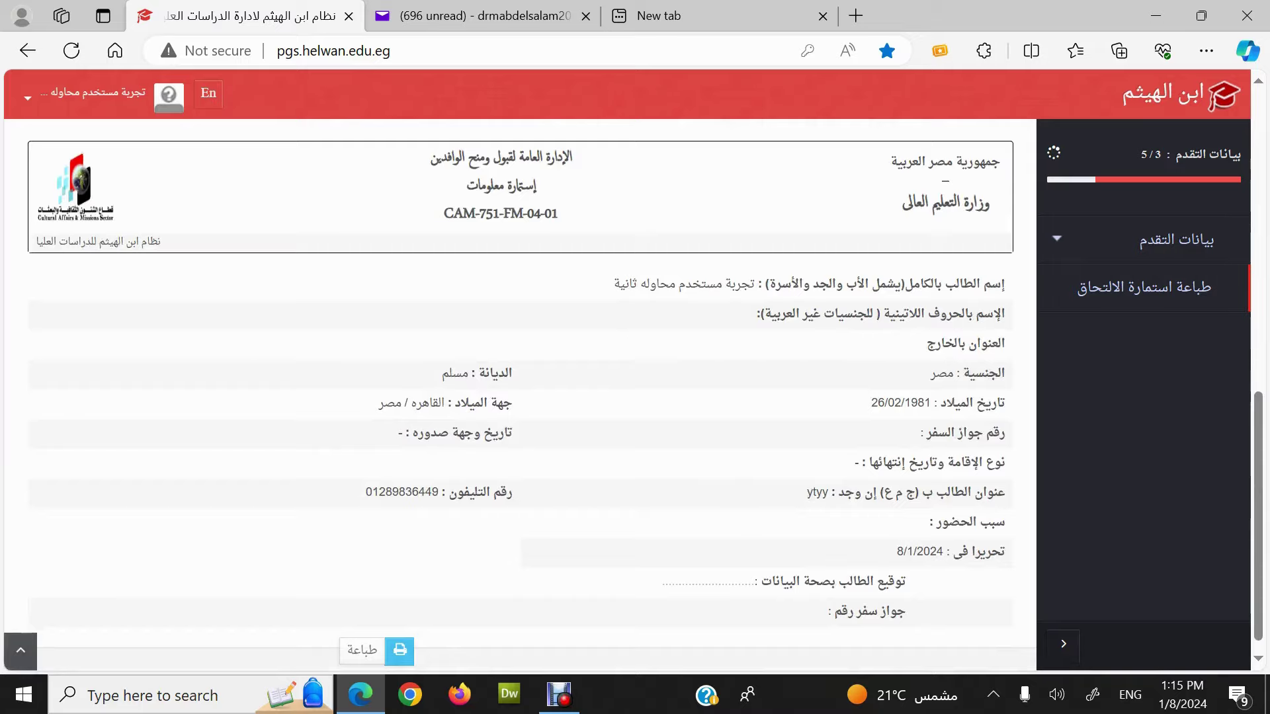
scroll(521, 397, "up", 7)
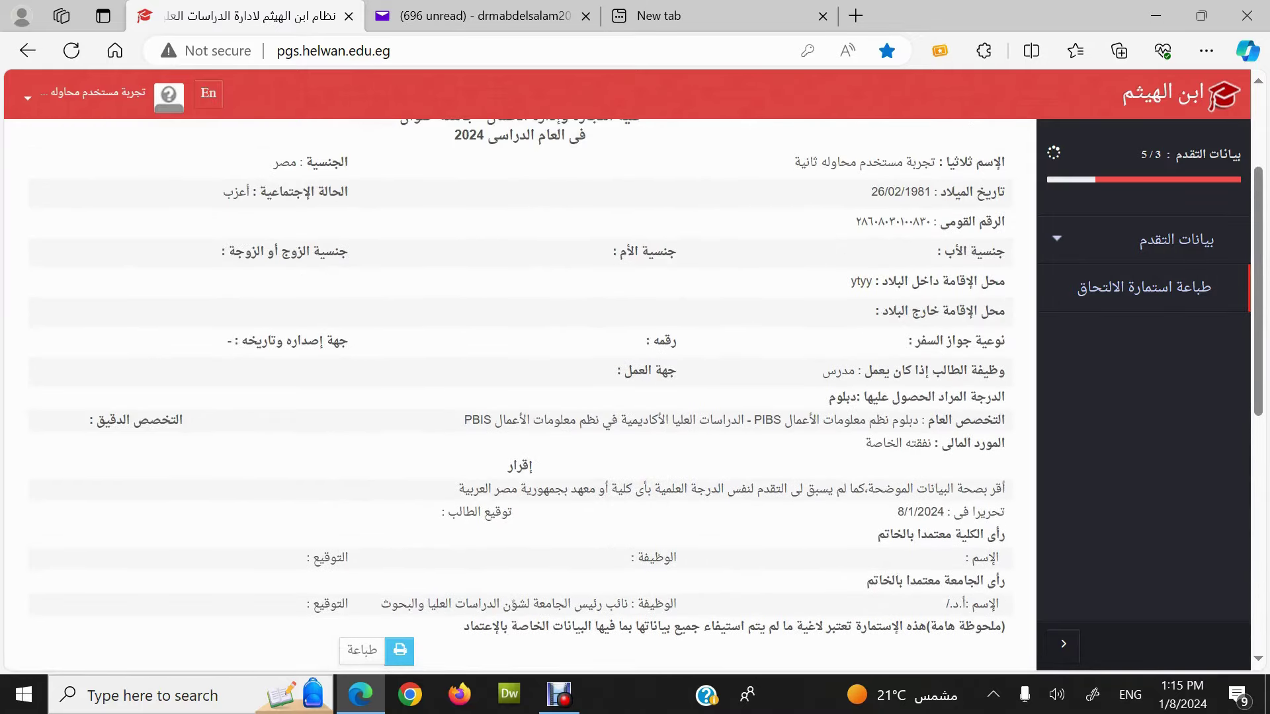